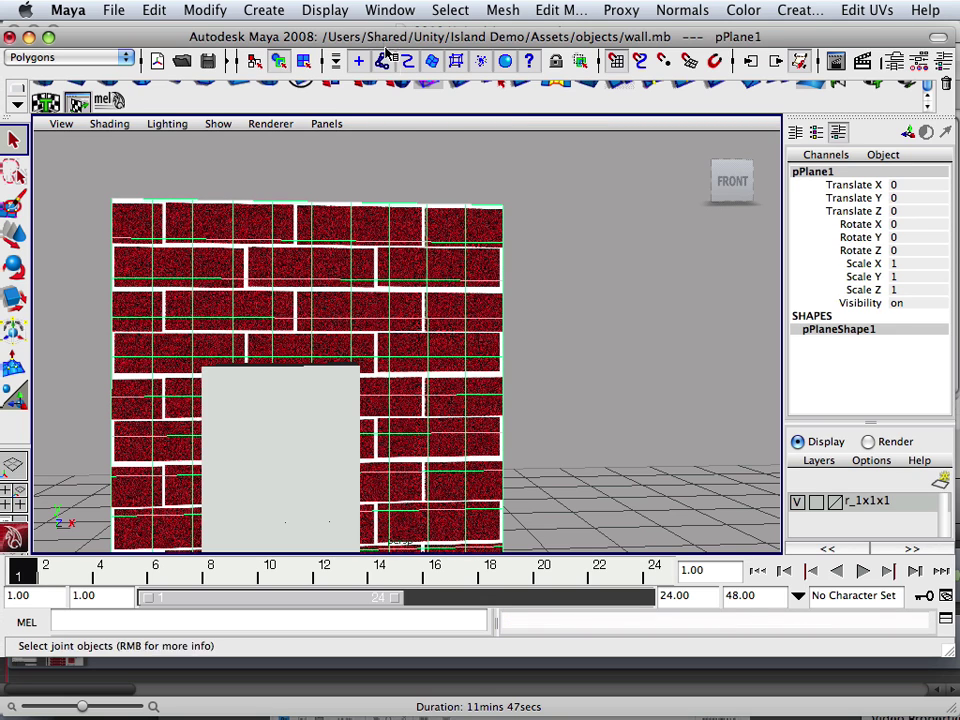
Open the UV Texture Editor for the wall plane, enlarge its window, and show the whole brick texture tile
click(325, 10)
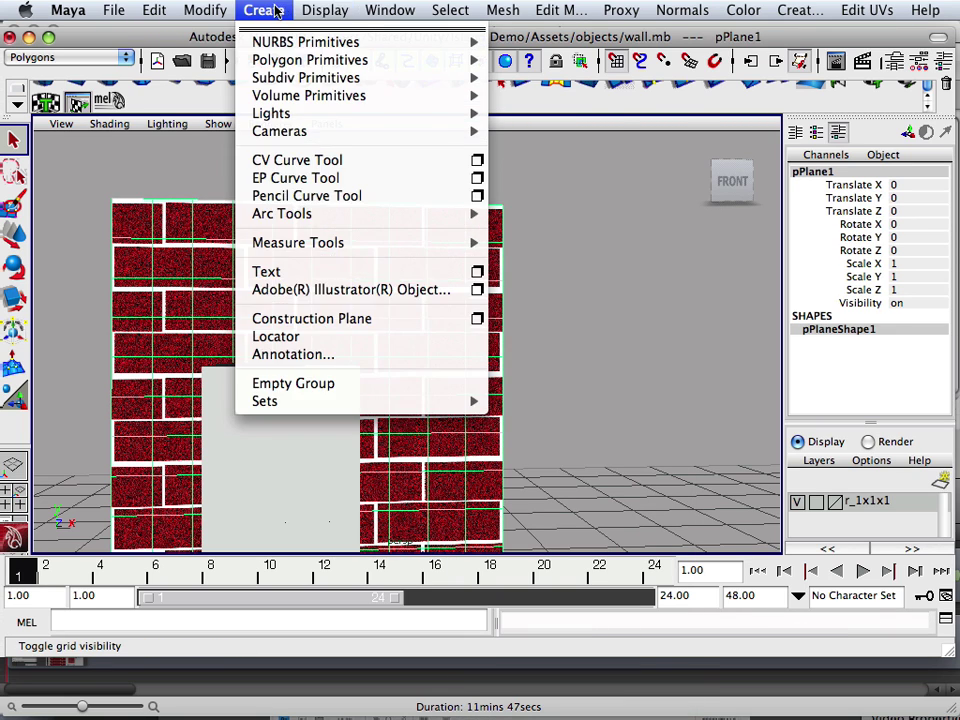
mouse_move(390, 10)
click(427, 243)
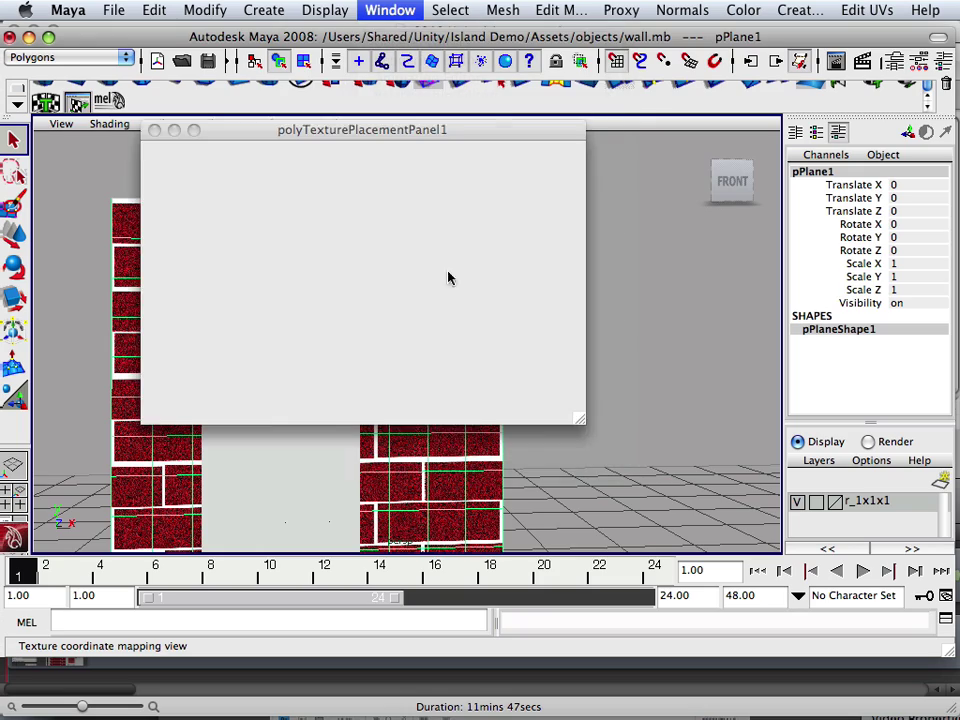
drag(580, 425, 795, 655)
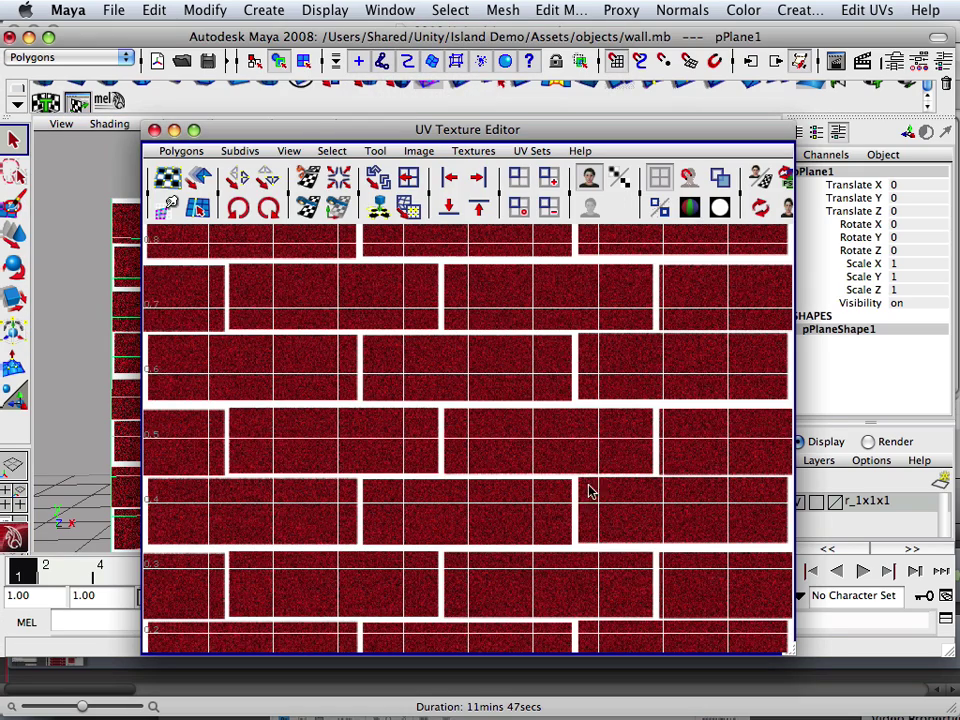
alt+right_drag(588, 490, 540, 467)
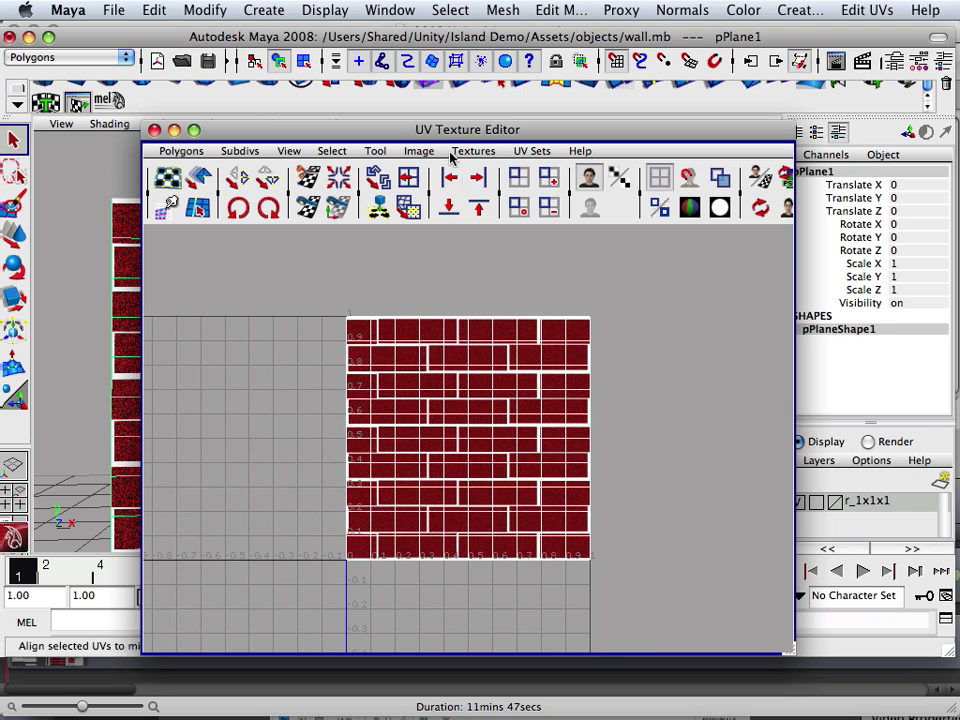
drag(452, 130, 614, 108)
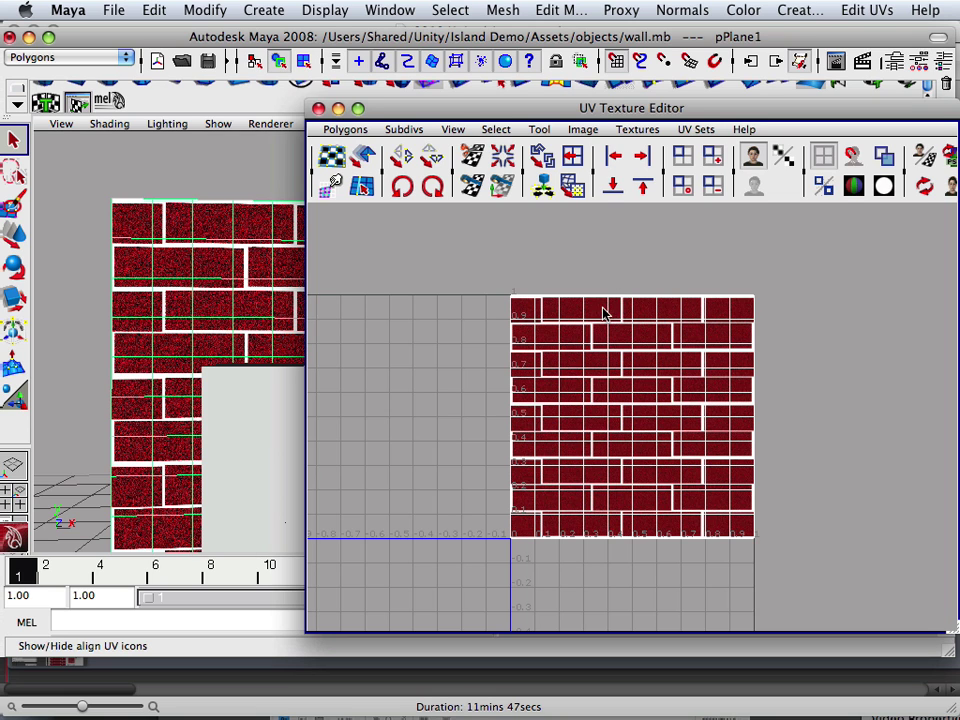
Replace the image of the wall material's color file texture with bricksmtil.psd
drag(639, 111, 235, 82)
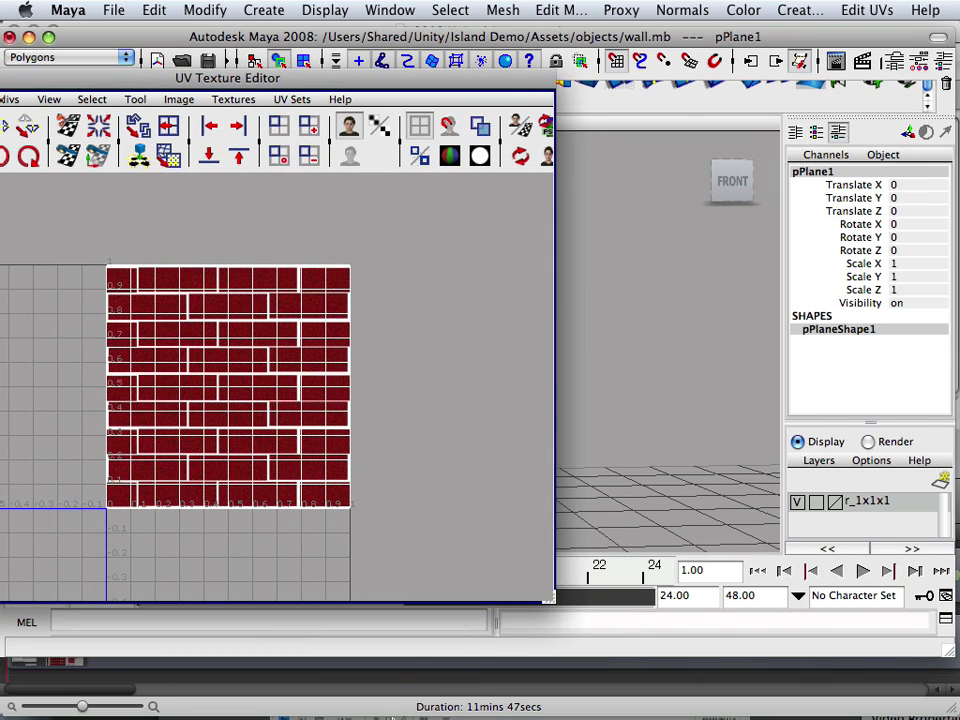
click(894, 63)
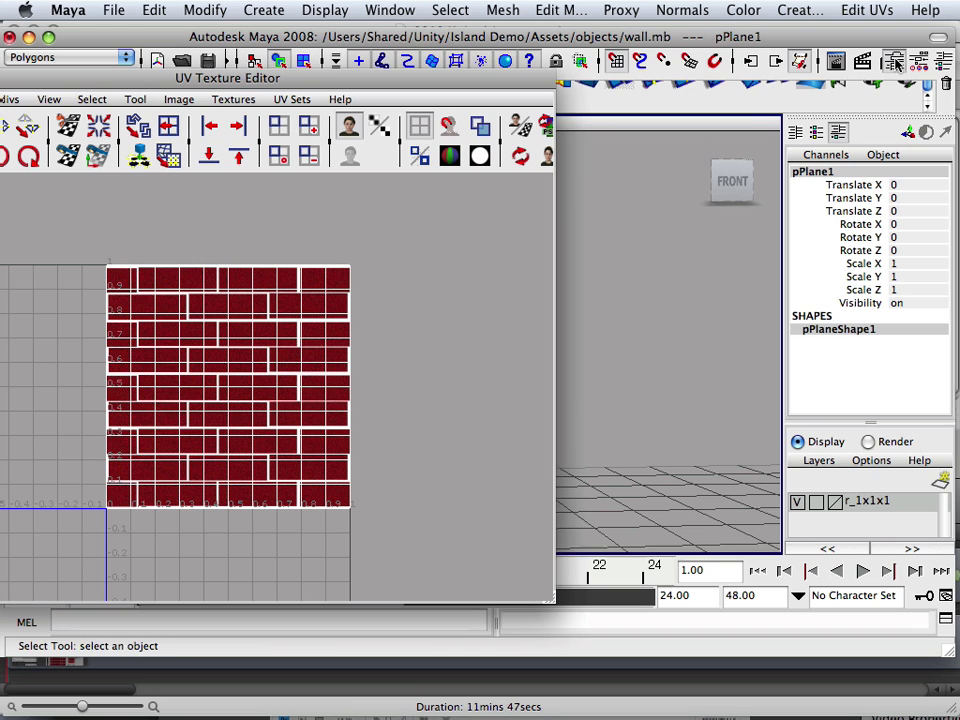
click(835, 160)
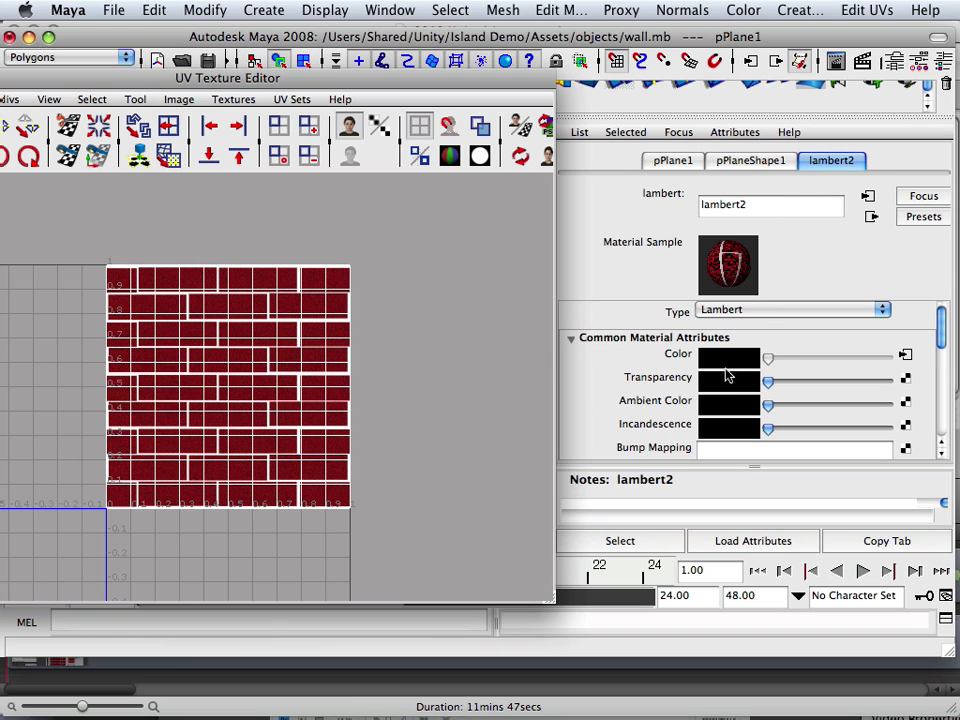
click(905, 354)
click(702, 443)
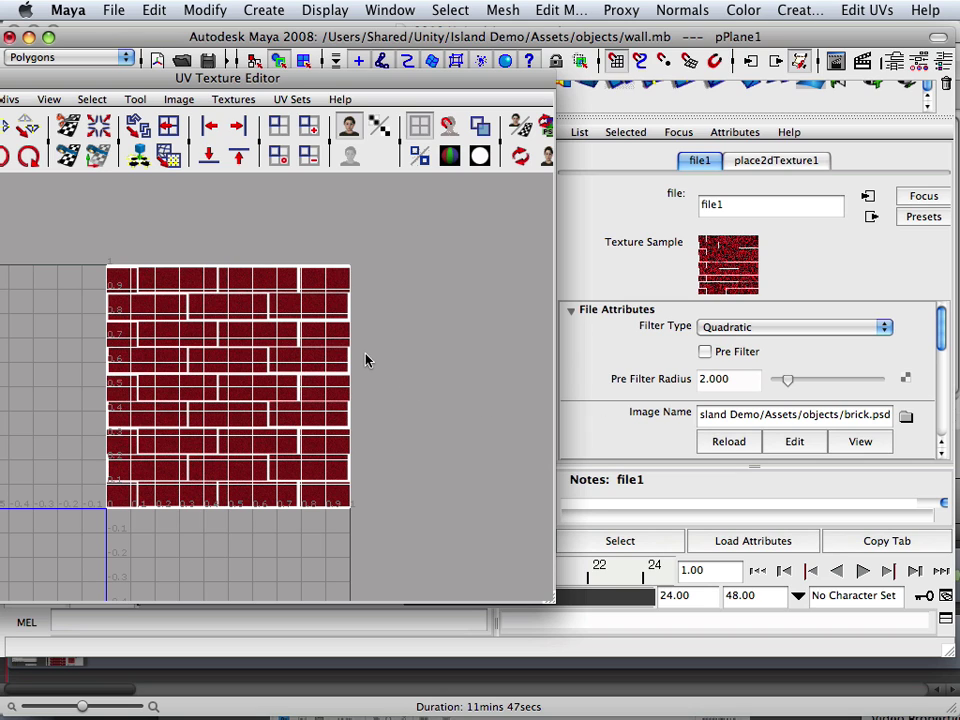
click(905, 416)
click(403, 315)
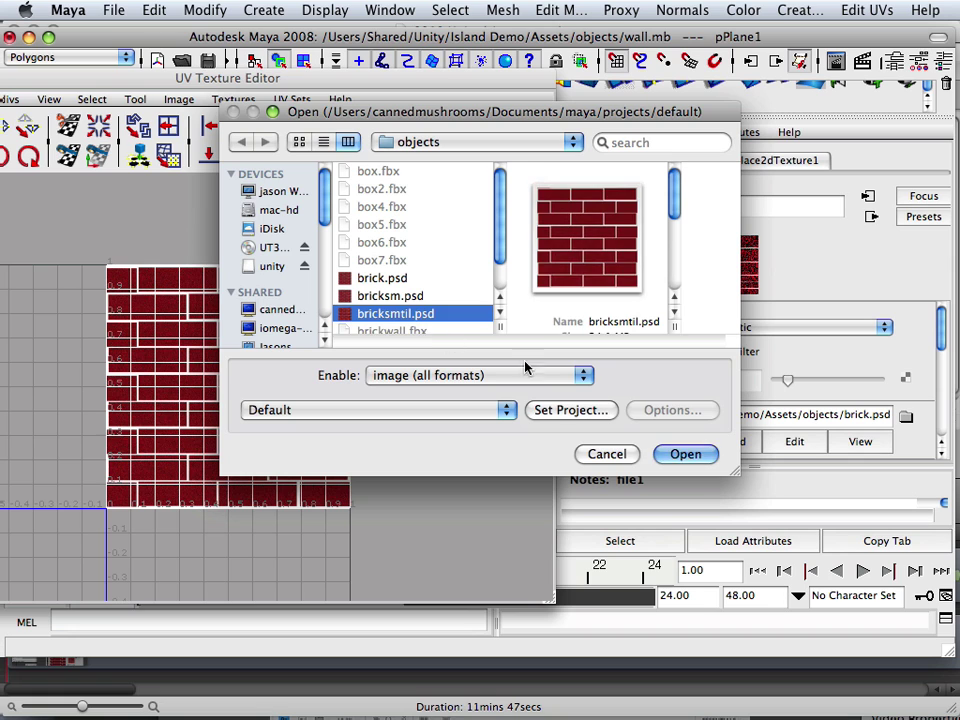
click(686, 454)
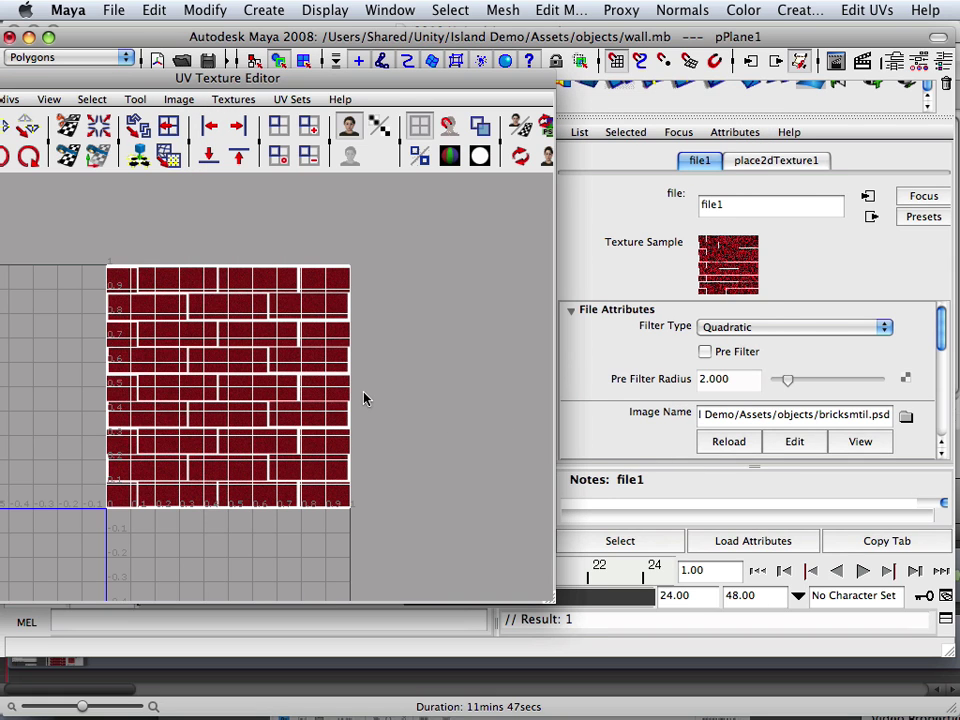
Compare the new brick image in the UV Texture Editor with how it appears on the wall plane
drag(322, 87, 738, 97)
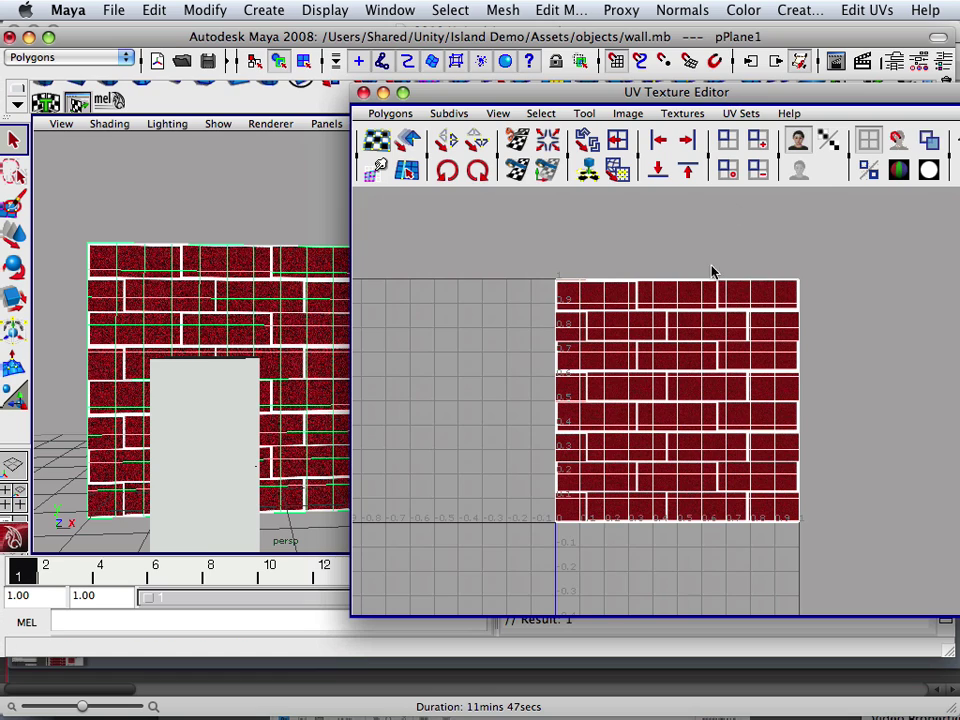
scroll(643, 345, up, 8)
scroll(640, 347, up, 1)
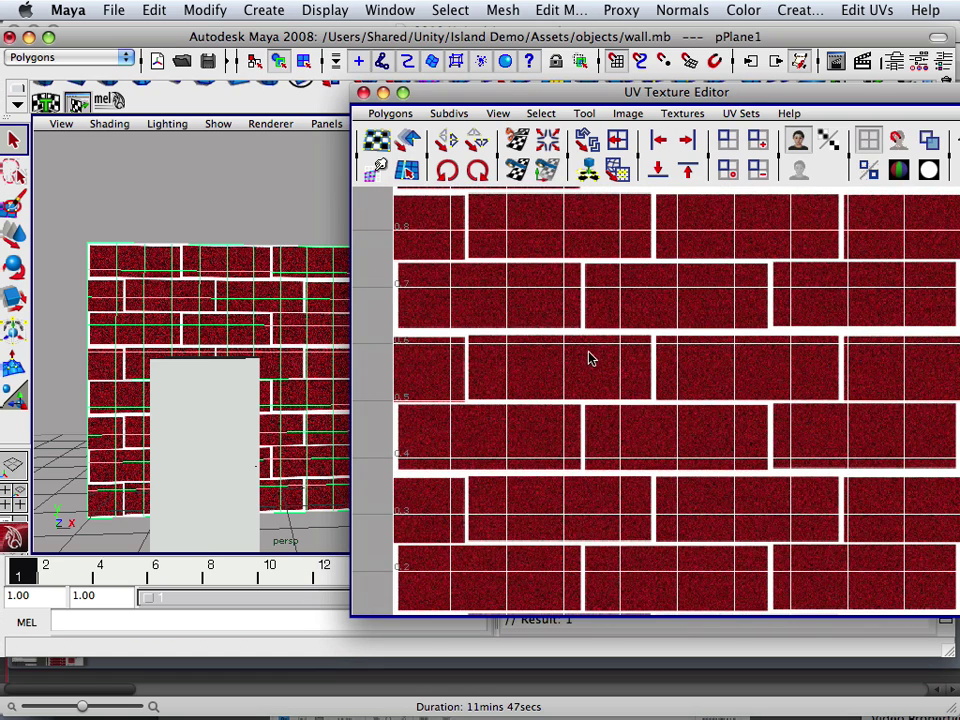
scroll(424, 319, down, 3)
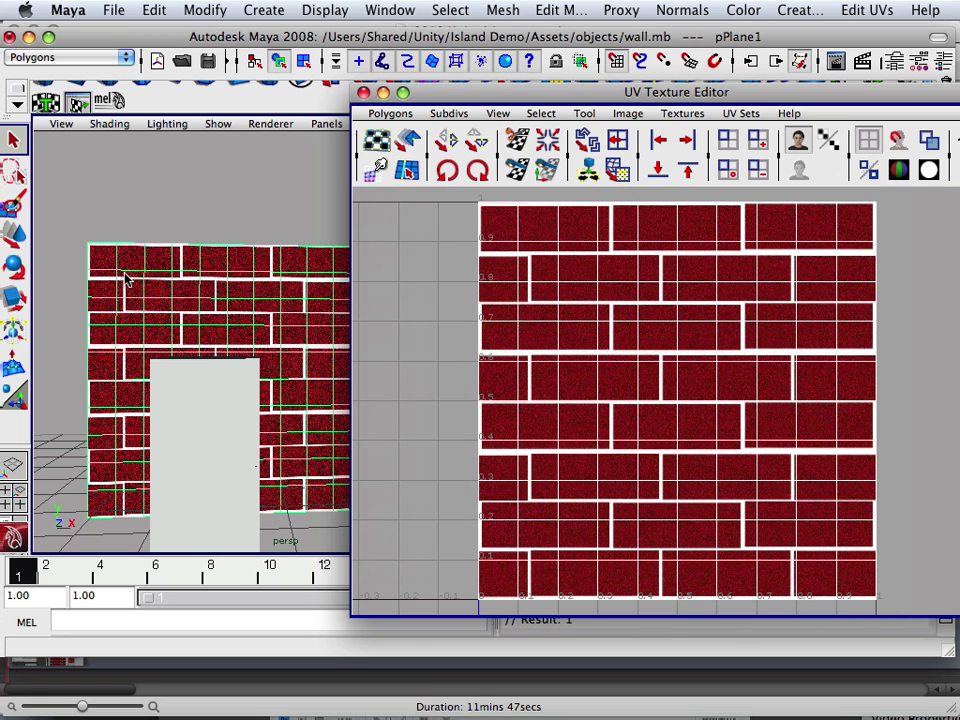
scroll(125, 278, down, 5)
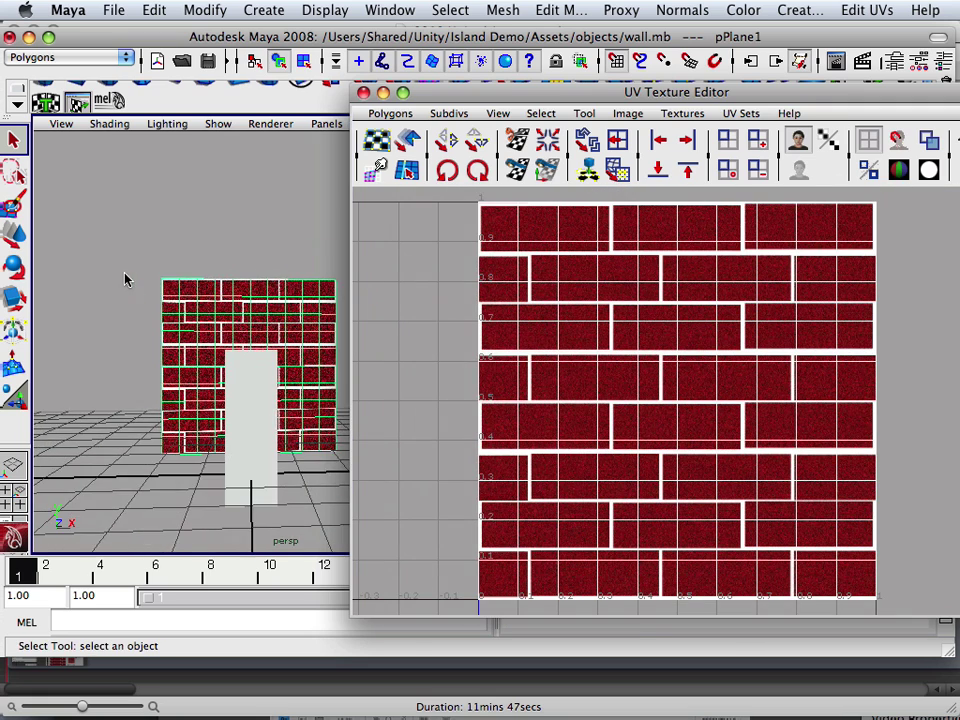
Try scaling the wall plane vertically in the perspective view and undo the scaling
scroll(178, 295, up, 4)
alt+drag(162, 294, 186, 231)
click(12, 298)
key(super+z)
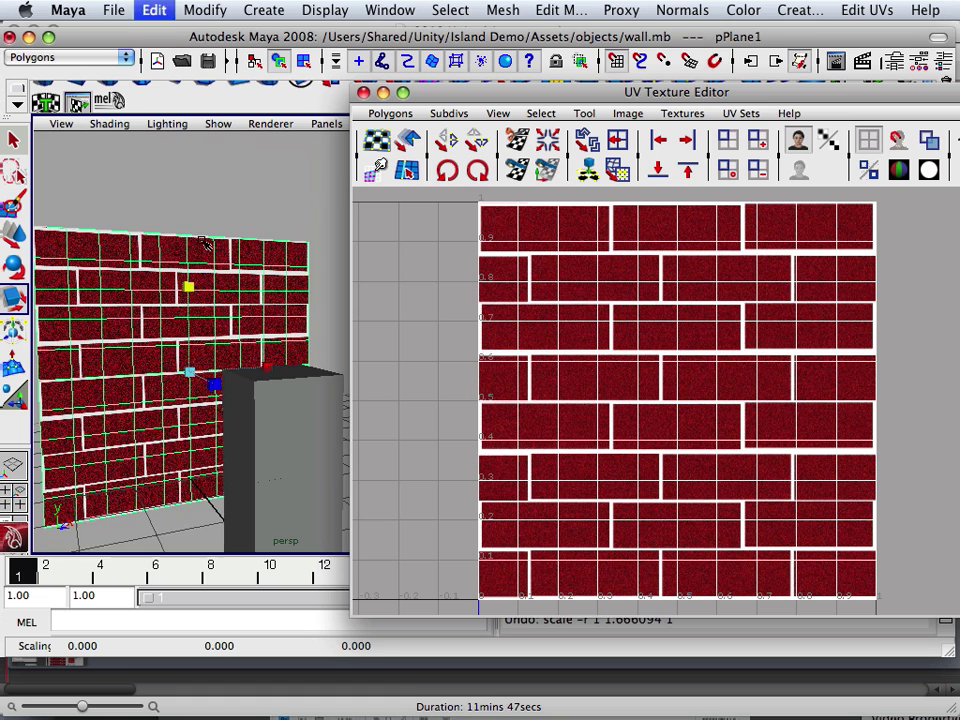
Select all of the wall plane's UVs in the UV Texture Editor and try scaling them uniformly
scroll(388, 298, down, 3)
scroll(538, 328, down, 1)
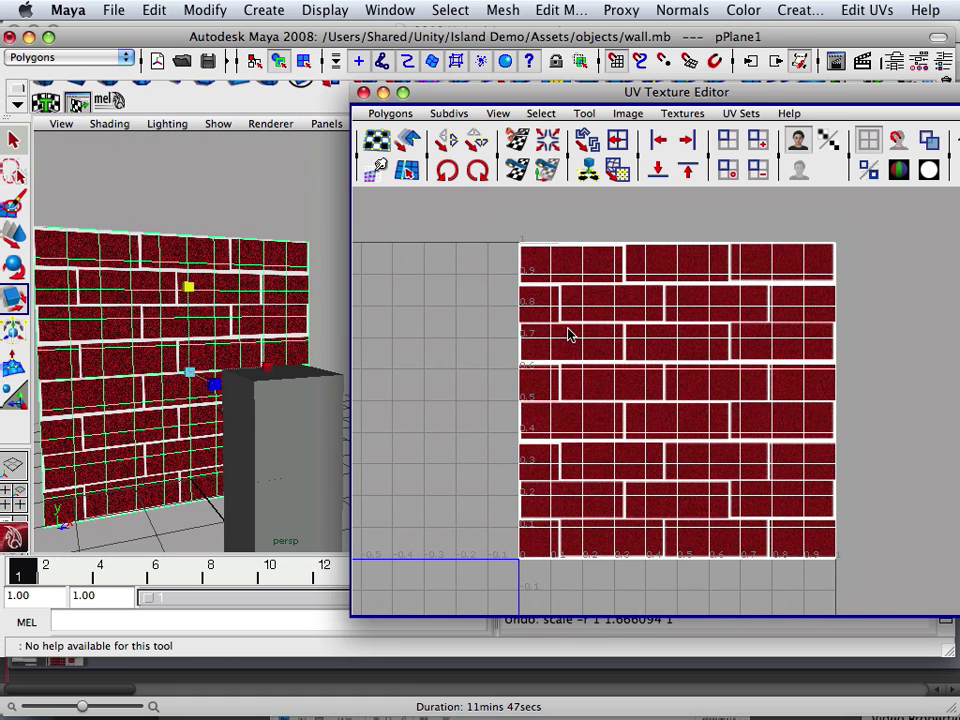
right_drag(567, 329, 600, 337)
right_drag(447, 222, 447, 222)
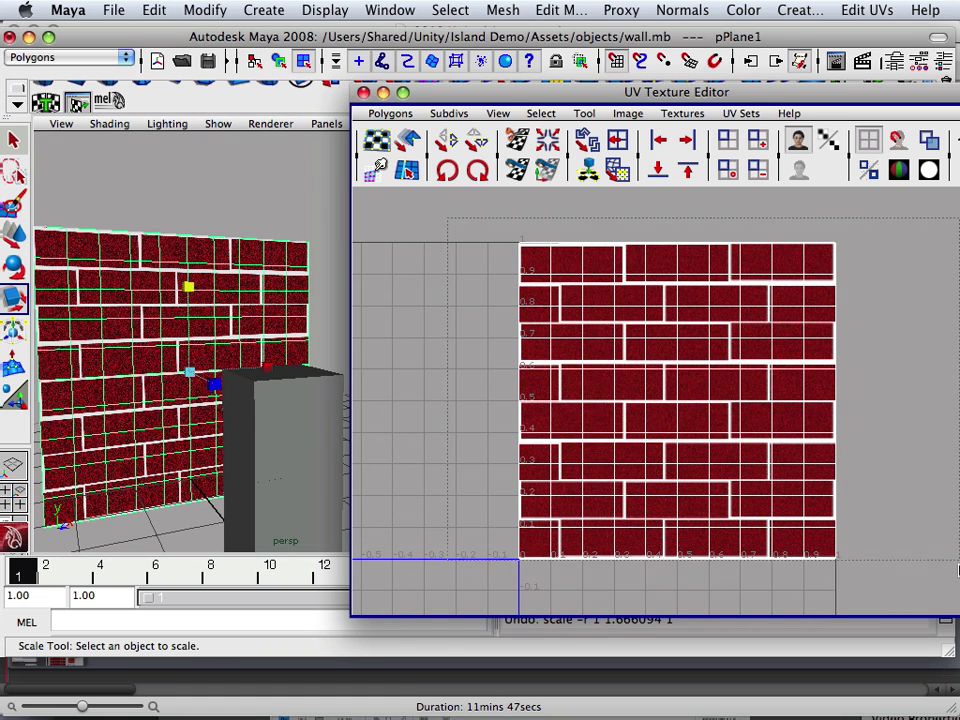
drag(447, 222, 885, 551)
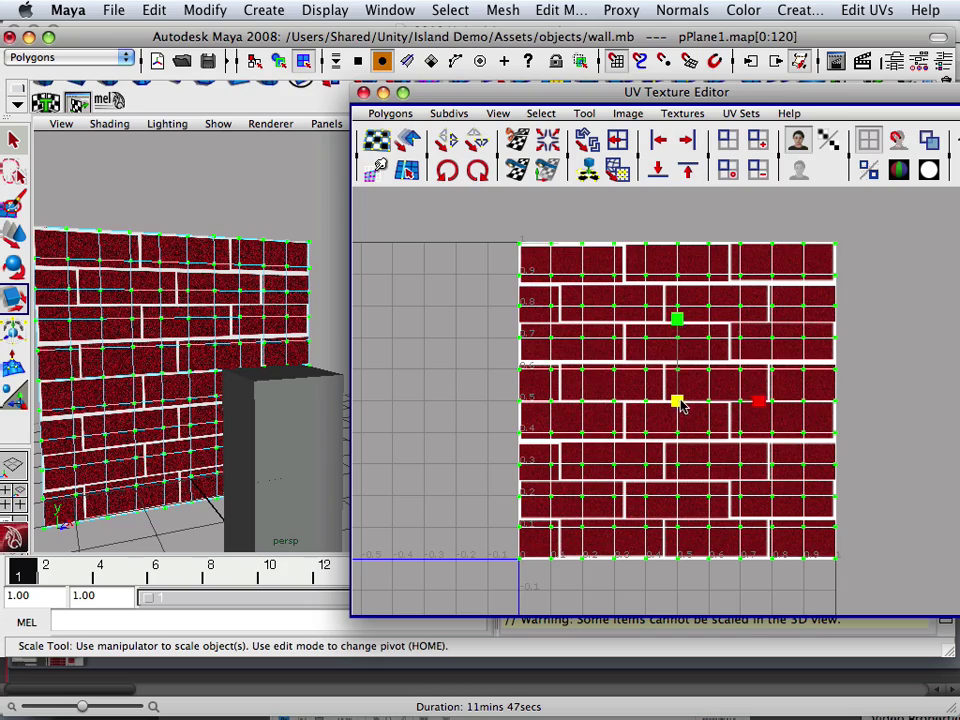
mouse_move(679, 404)
mouse_down()
mouse_move(775, 410)
mouse_move(566, 399)
mouse_move(812, 410)
mouse_move(581, 399)
mouse_move(800, 408)
mouse_move(678, 403)
mouse_up()
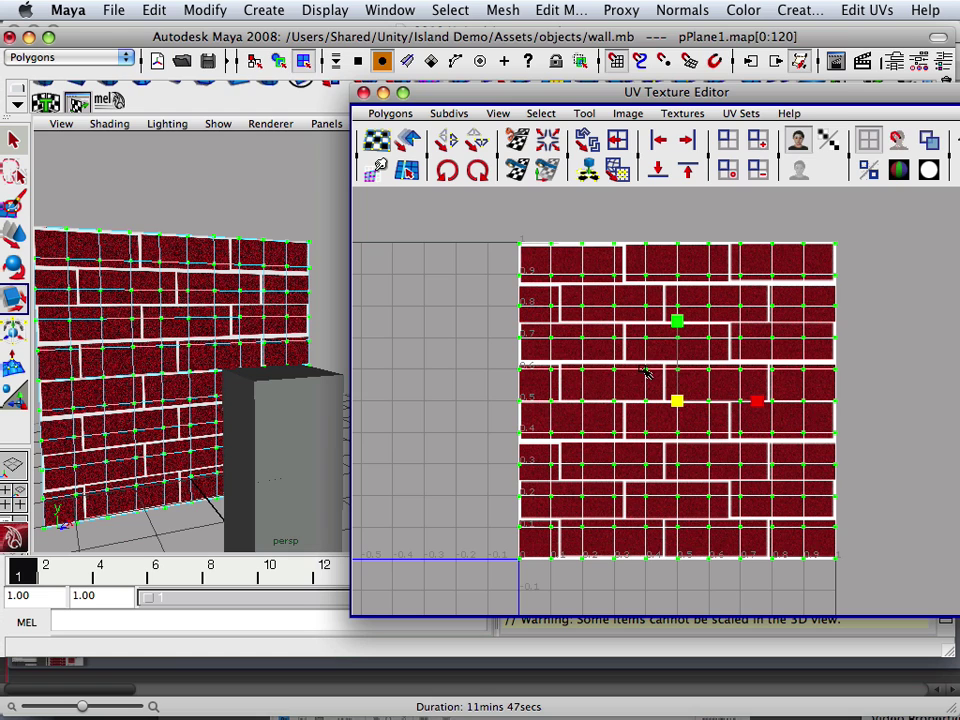
Return the wall plane to object selection, scale its height to about 0.74, and move it down
scroll(213, 320, down, 5)
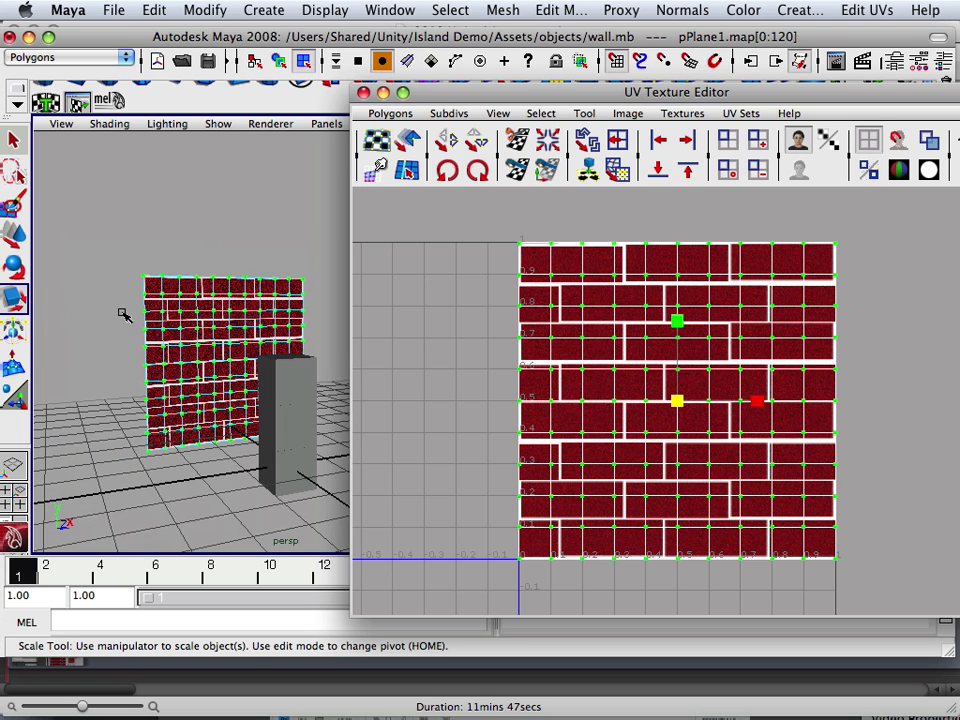
right_drag(172, 332, 236, 283)
click(160, 273)
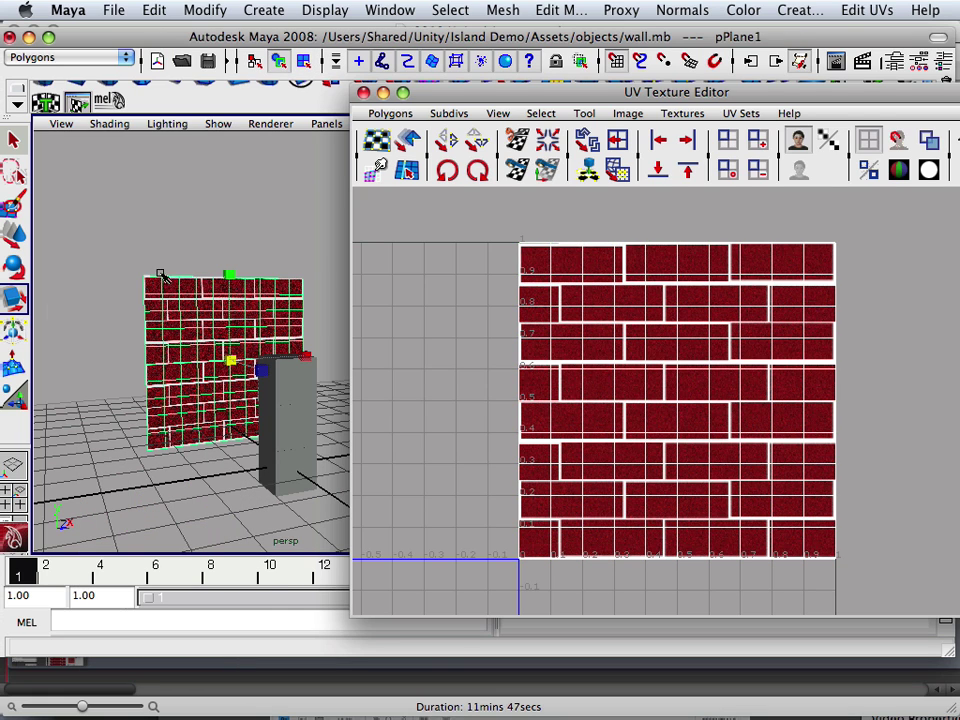
drag(222, 277, 228, 297)
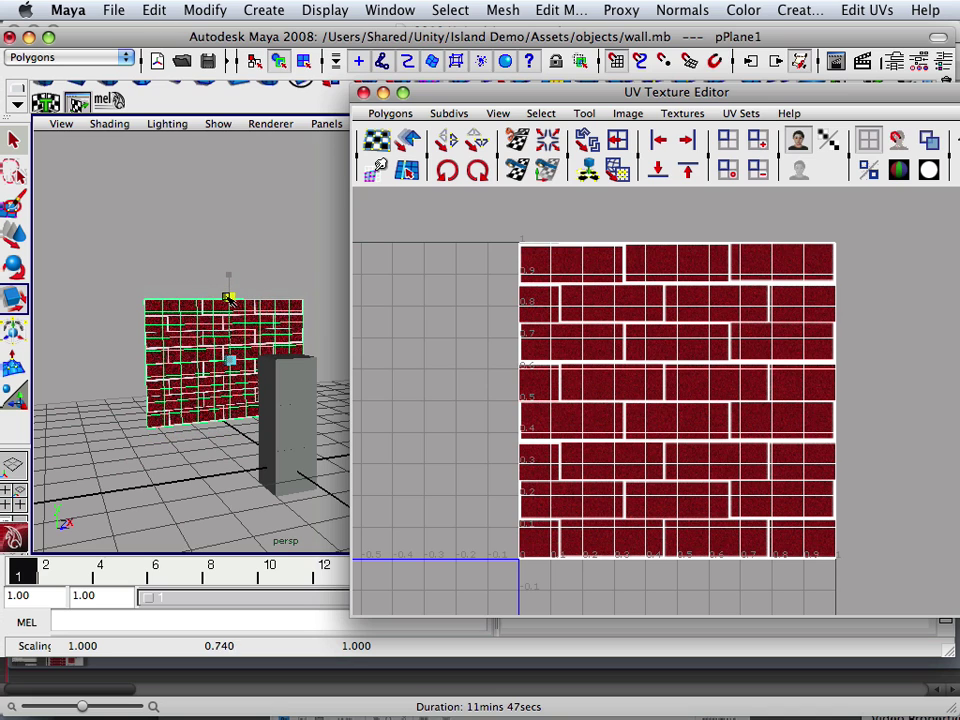
key(e)
key(w)
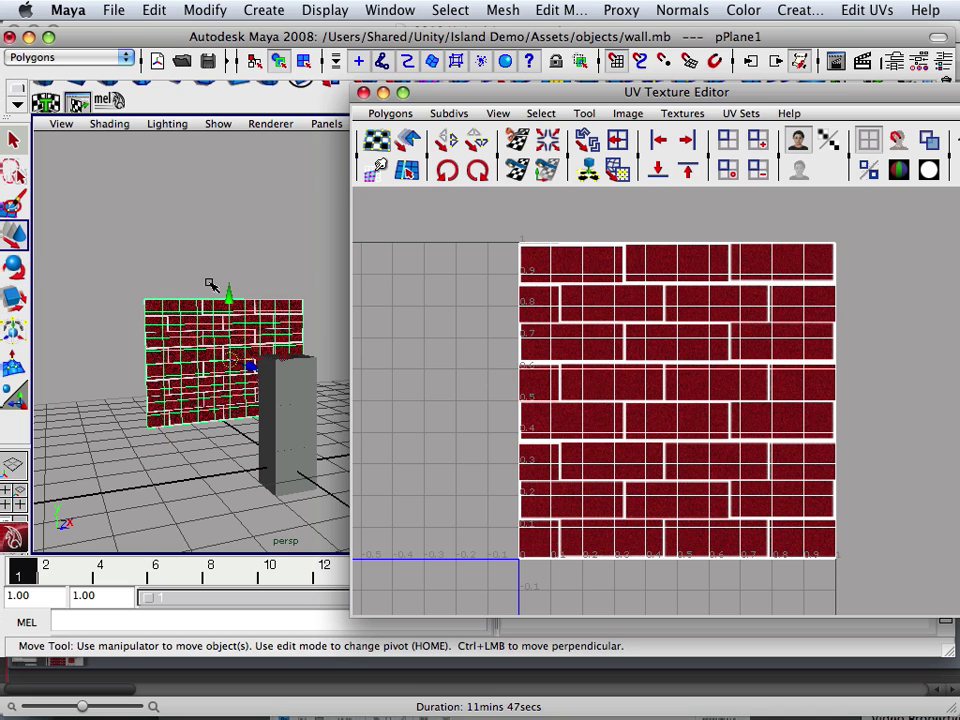
drag(228, 296, 227, 399)
Scale the wall plane along X into a long wall extending well past both sides of the door block
scroll(182, 292, up, 8)
alt+middle_drag(180, 298, 261, 237)
alt+drag(261, 237, 133, 270)
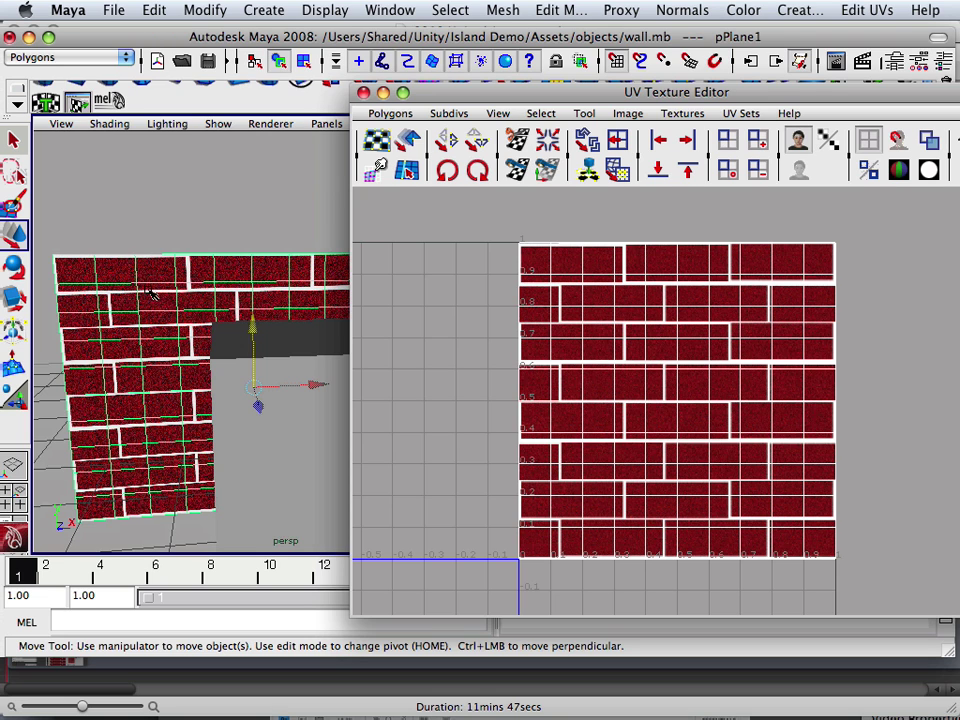
key(r)
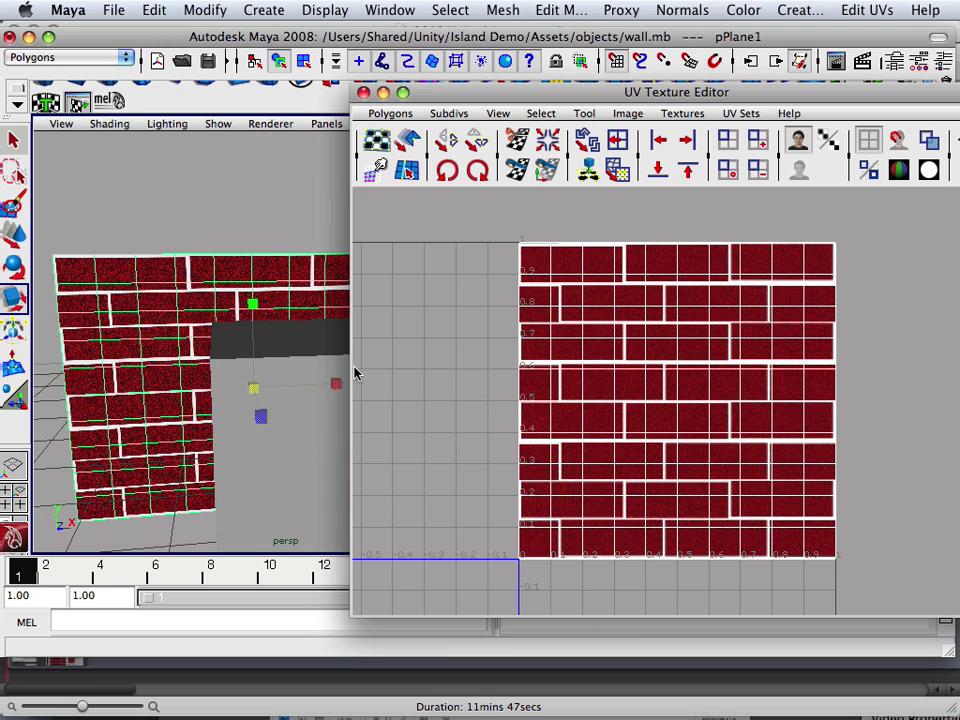
drag(340, 388, 407, 388)
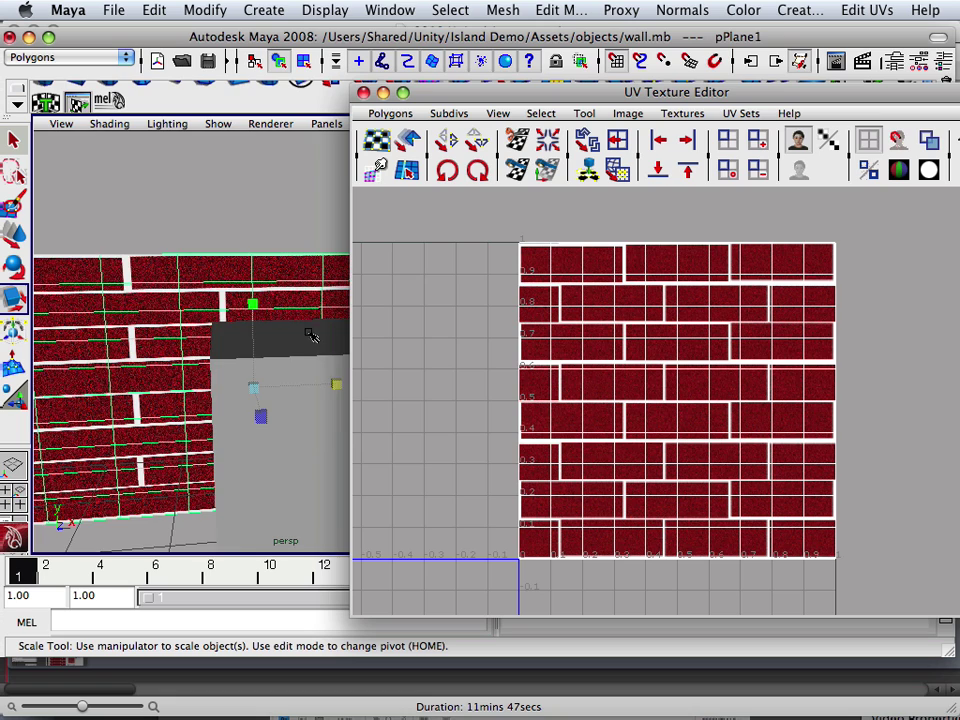
alt+right_drag(311, 332, 325, 370)
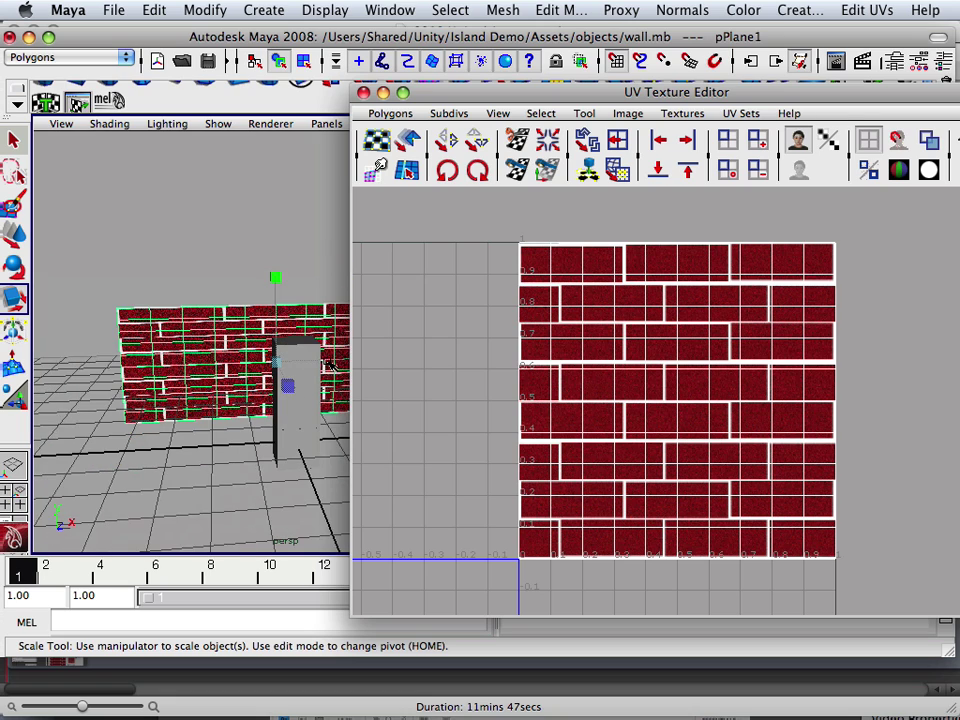
drag(446, 93, 701, 135)
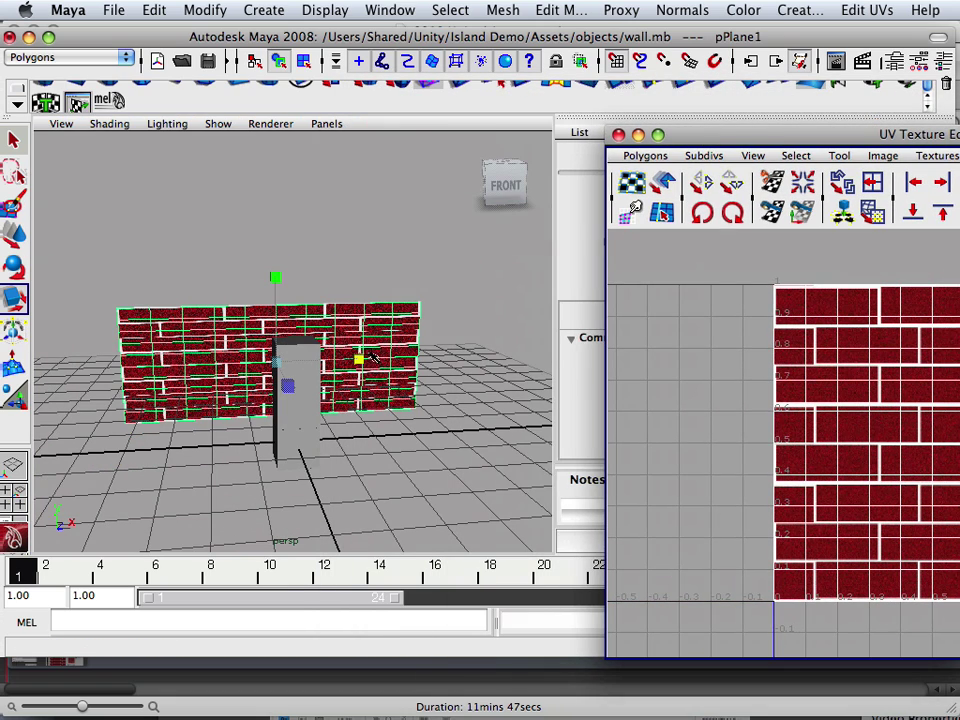
drag(372, 357, 458, 356)
alt+right_drag(458, 356, 356, 345)
alt+middle_drag(357, 355, 373, 305)
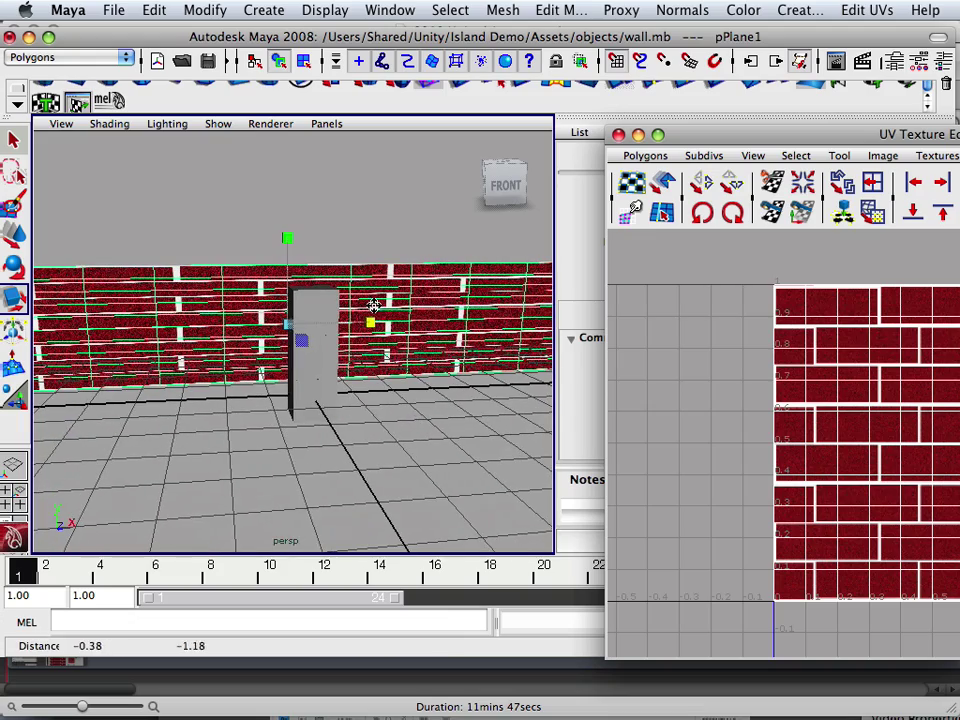
Freeze the wall plane's transformations and display its transform channels
click(187, 11)
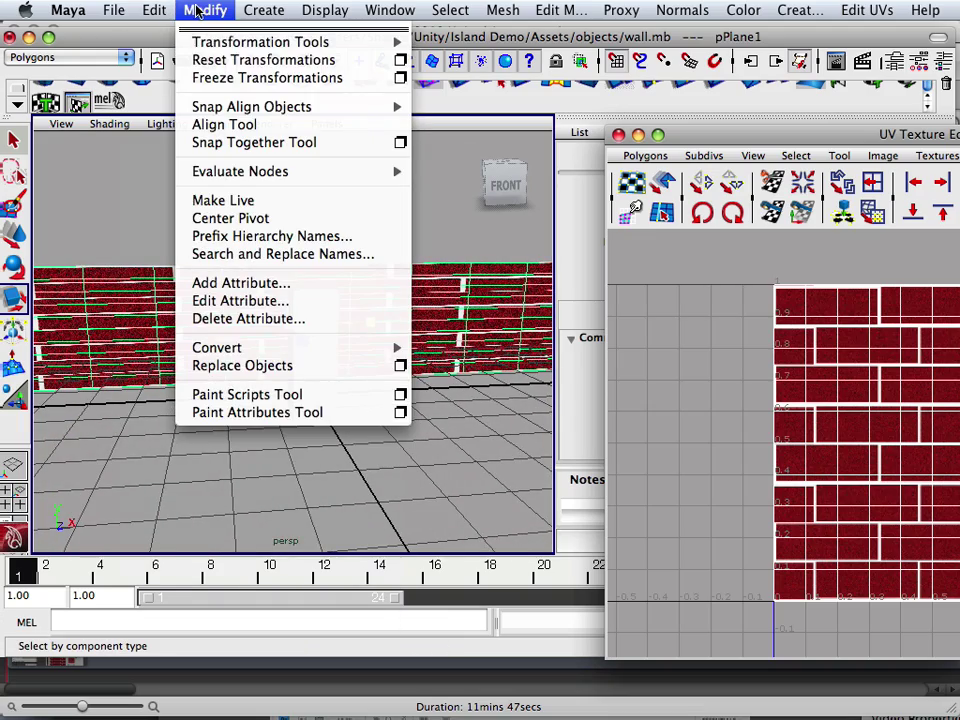
click(221, 77)
drag(695, 135, 180, 358)
click(942, 61)
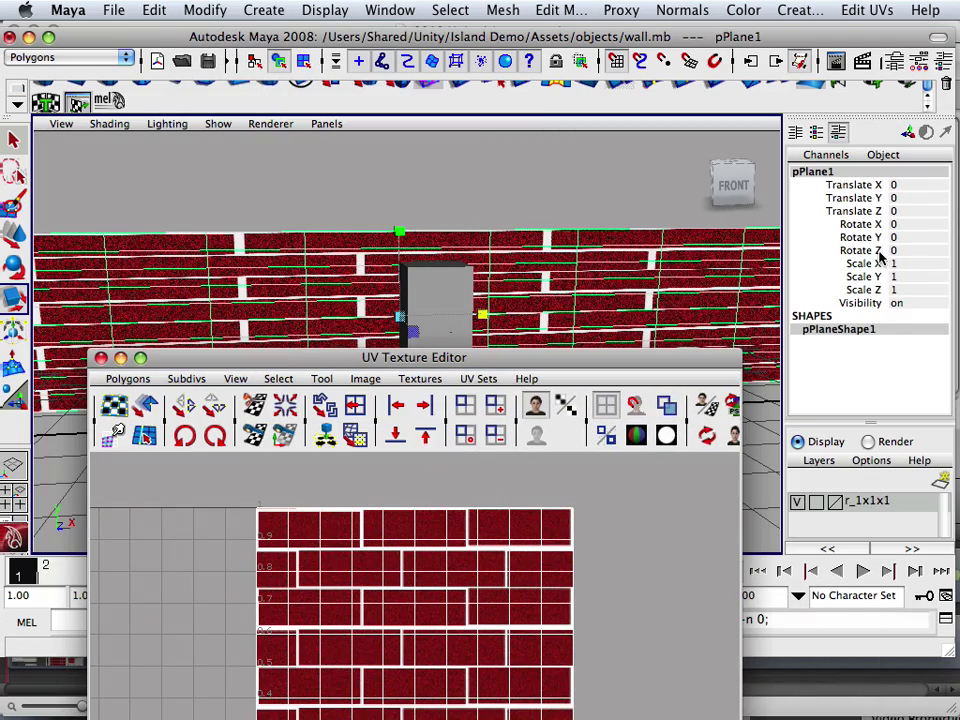
Select all of the wall plane's UVs in the UV Texture Editor and stretch them horizontally well past both sides of the texture tile
drag(447, 365, 745, 125)
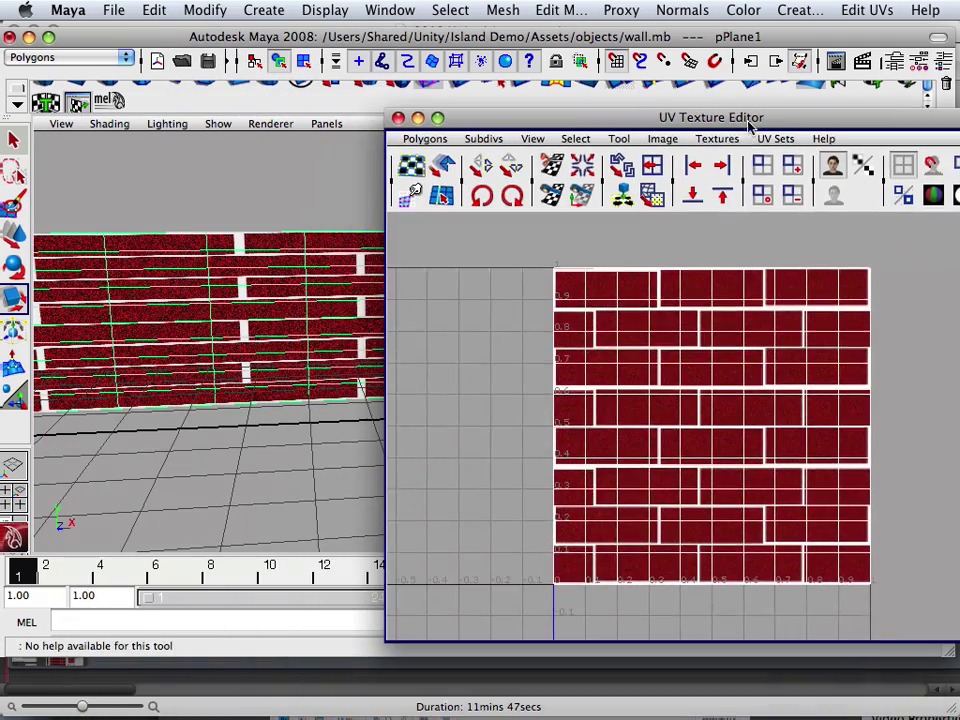
scroll(675, 375, down, 5)
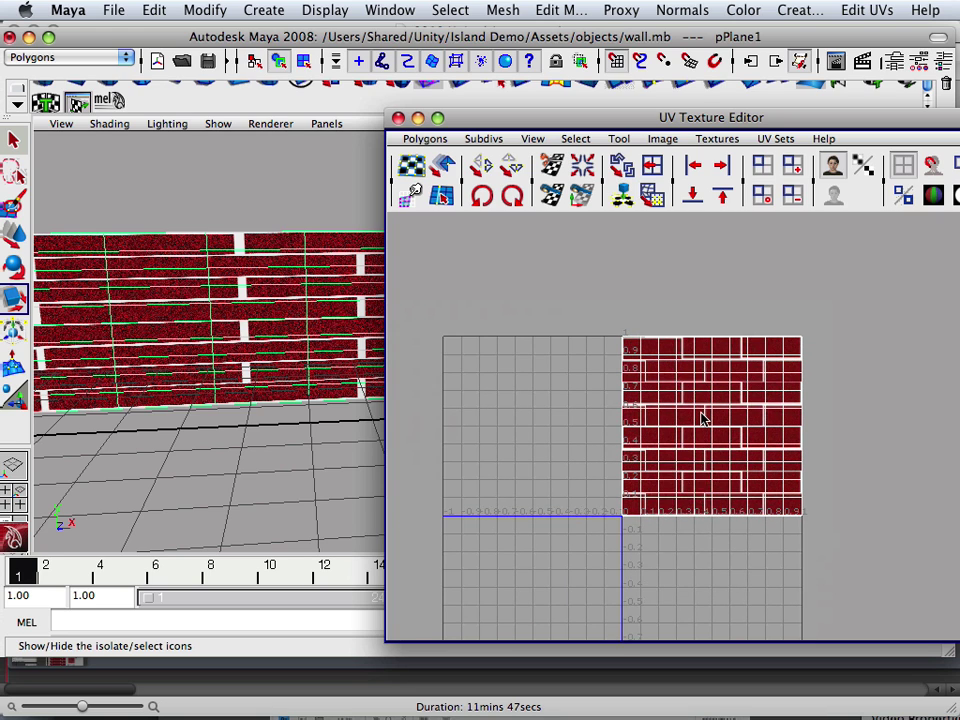
right_drag(702, 418, 730, 414)
drag(569, 316, 858, 553)
drag(788, 424, 872, 432)
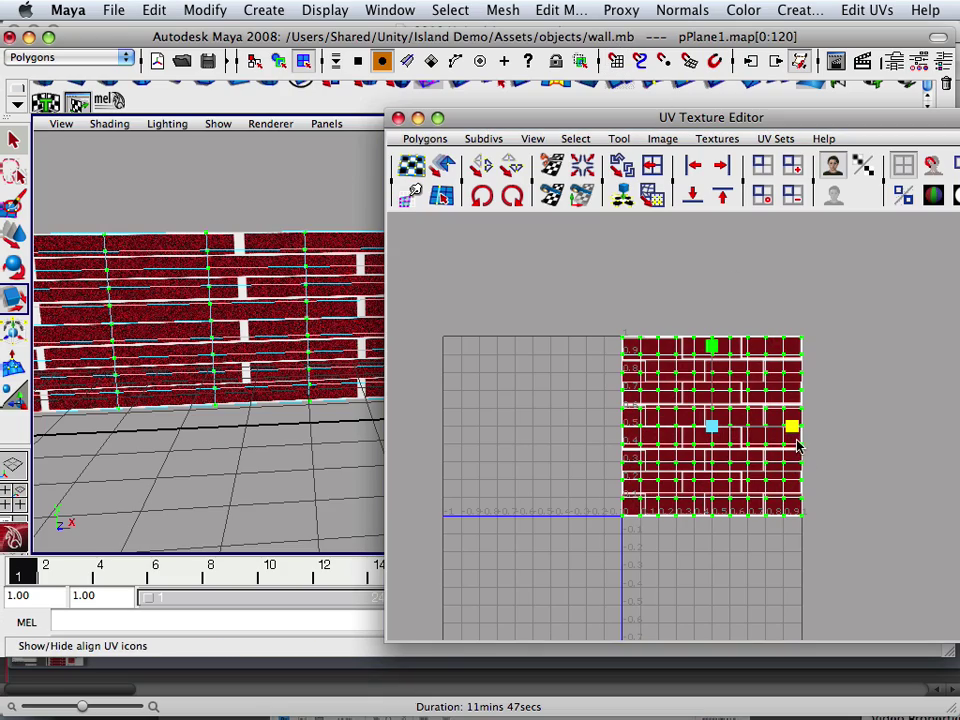
drag(792, 430, 957, 447)
alt+right_drag(933, 448, 821, 422)
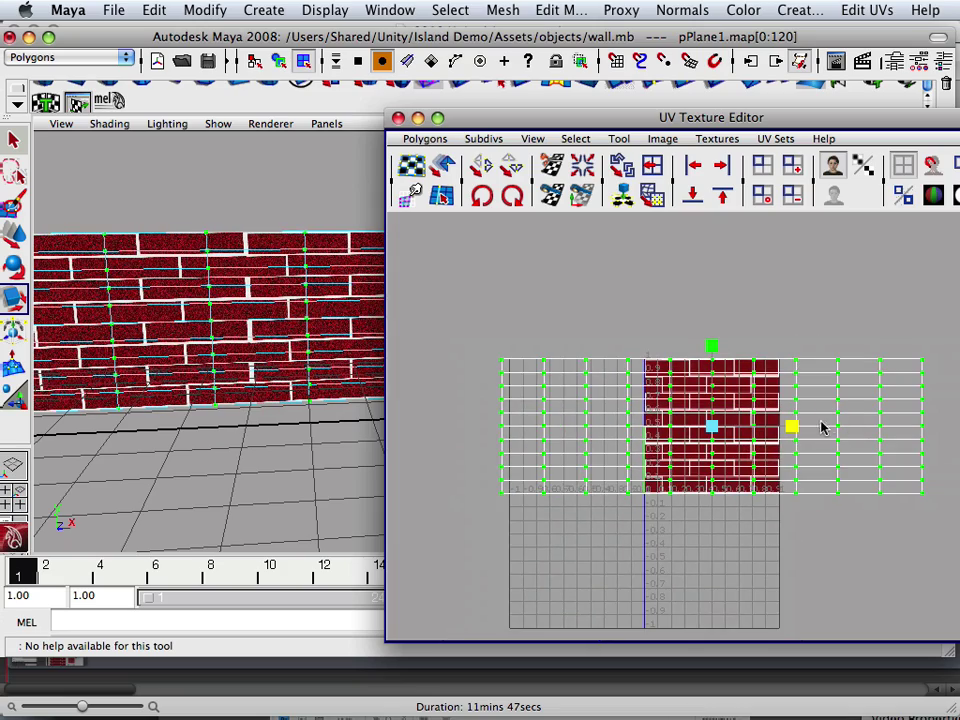
drag(795, 430, 881, 433)
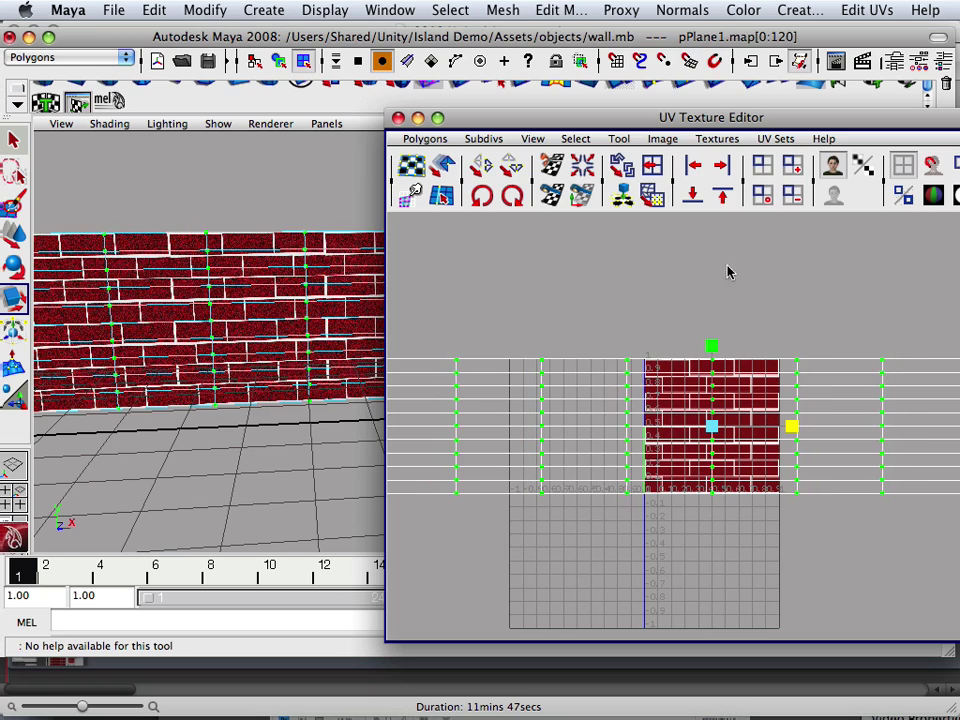
drag(614, 120, 415, 86)
scroll(519, 373, up, 3)
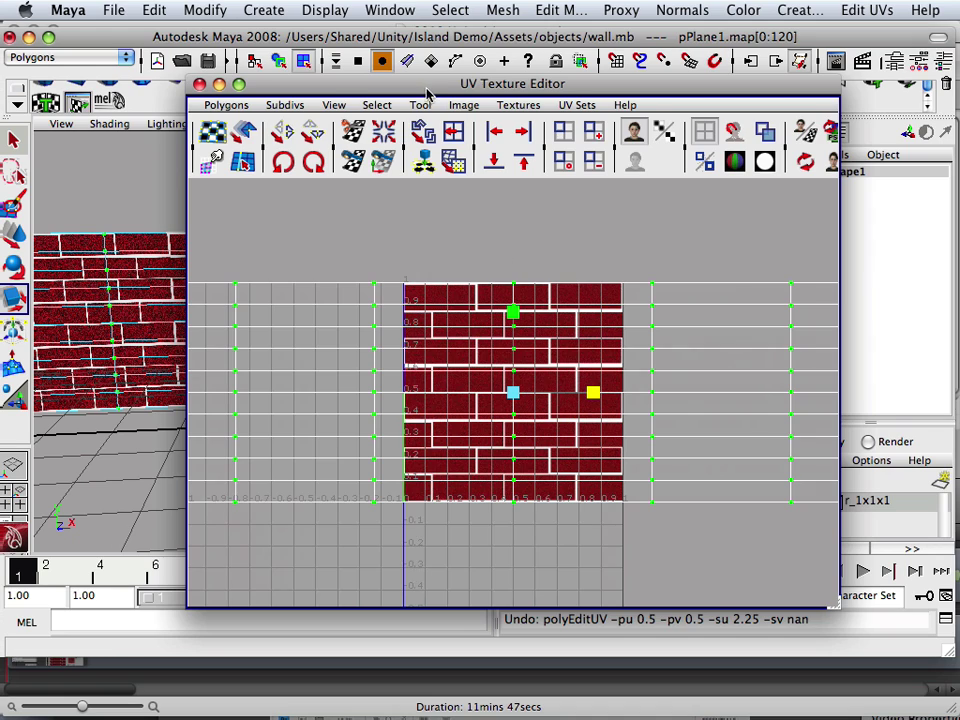
drag(427, 92, 955, 475)
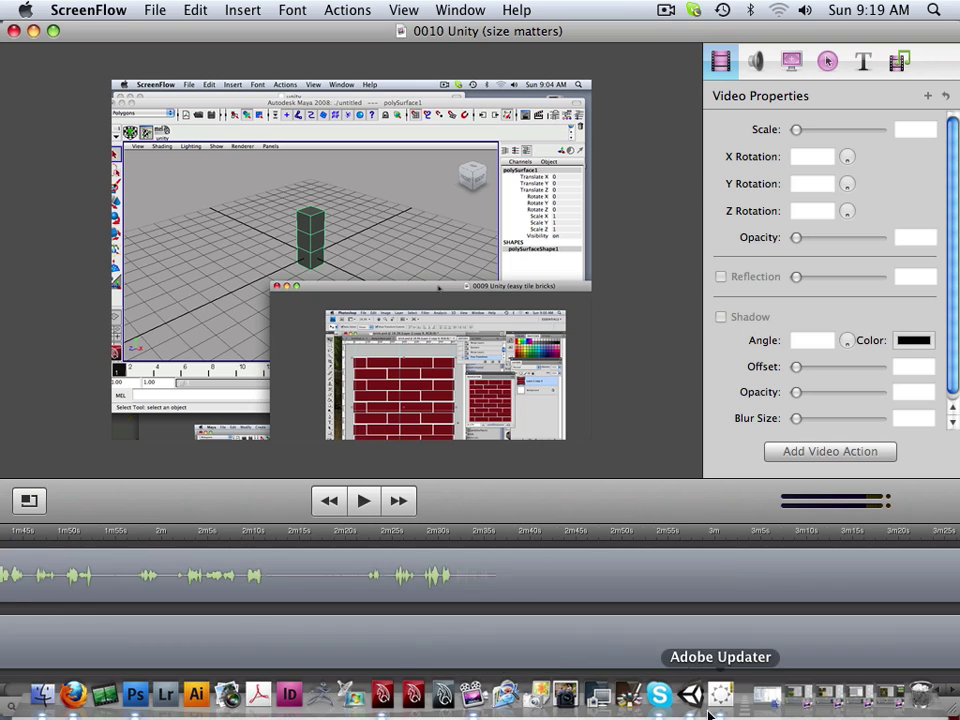
Switch to Unity and stop the running game to return to scene editing
click(690, 694)
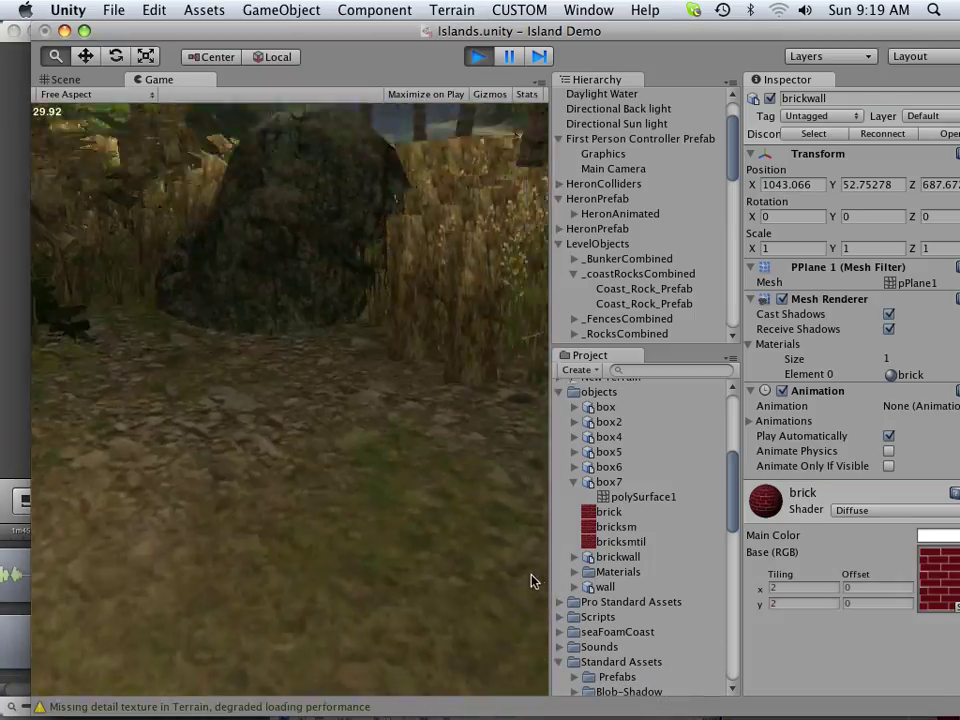
key(w)
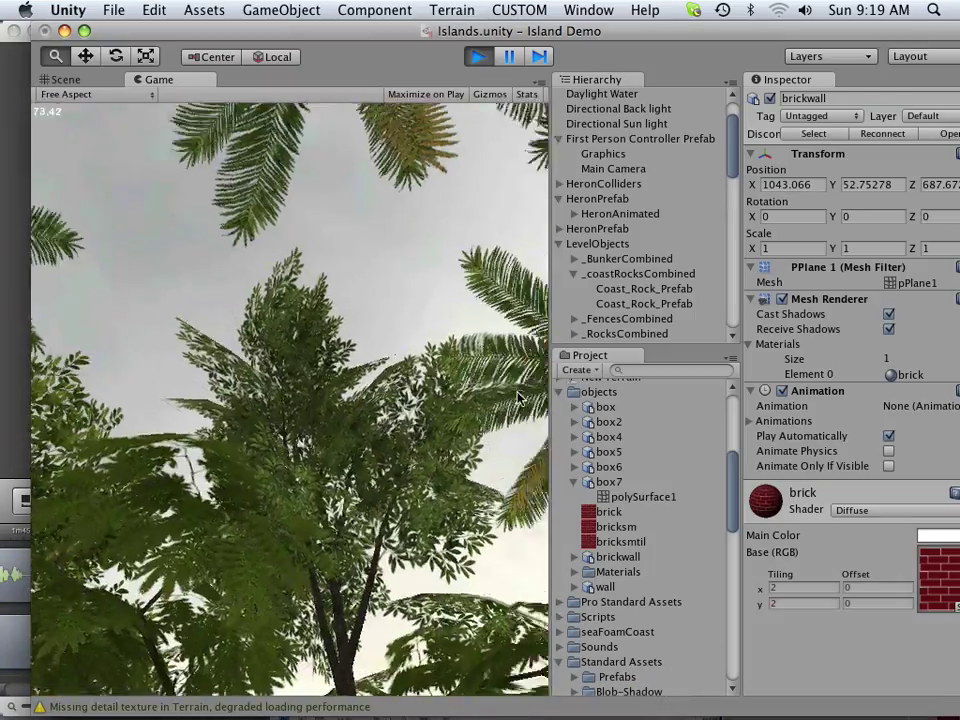
key(super+p)
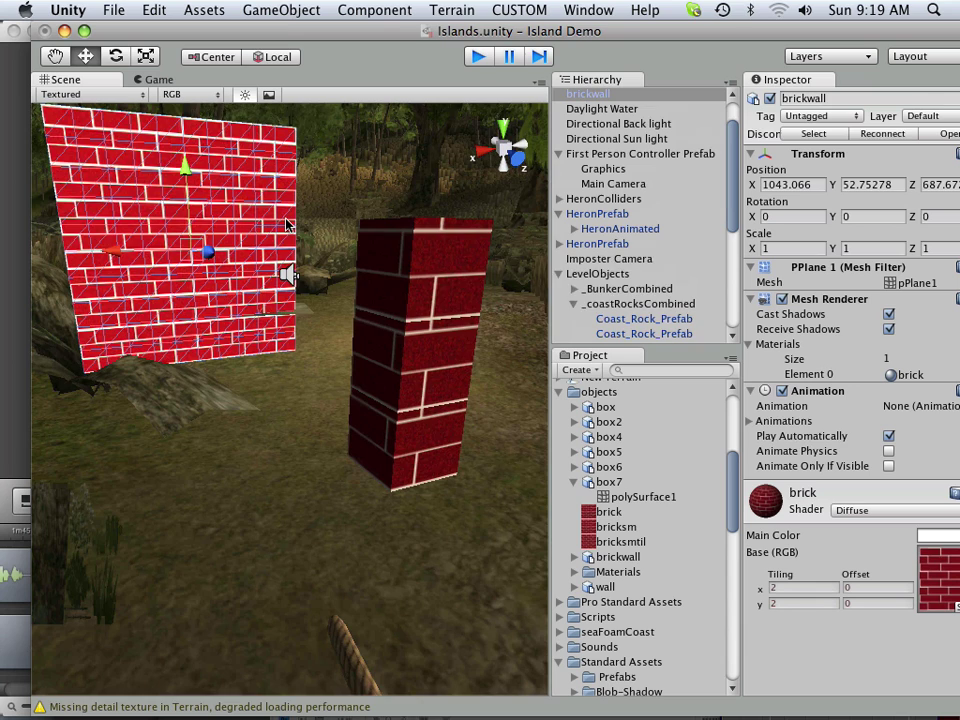
Scale the brickwall object along X to about 10.71 so it spans far beyond the brick column
click(146, 56)
scroll(204, 306, down, 1)
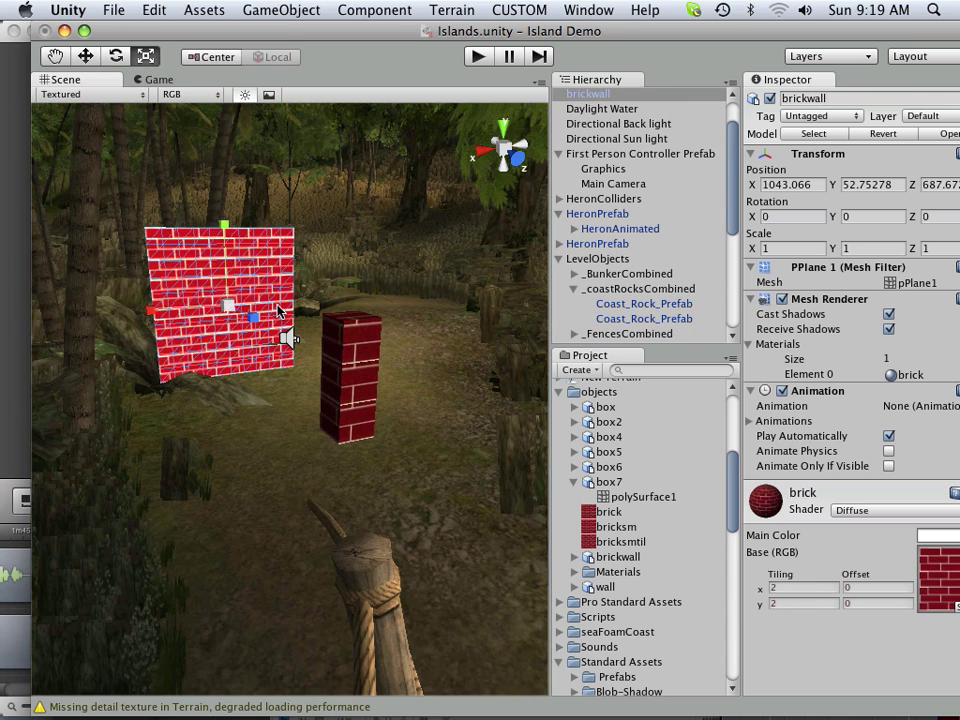
drag(151, 311, 2, 316)
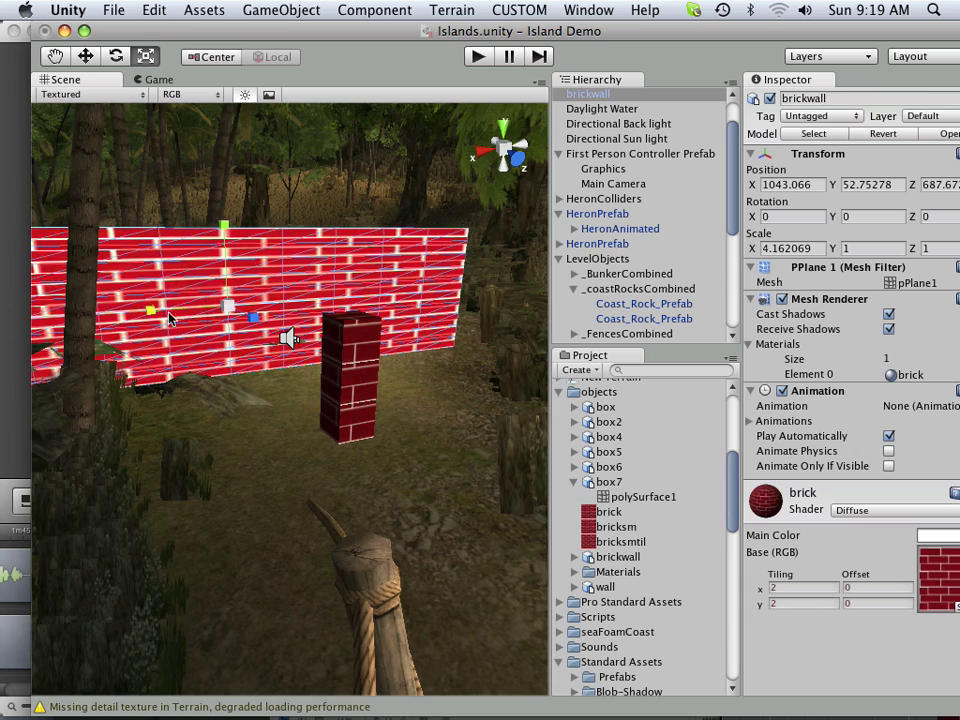
scroll(222, 312, down, 2)
drag(162, 333, 51, 330)
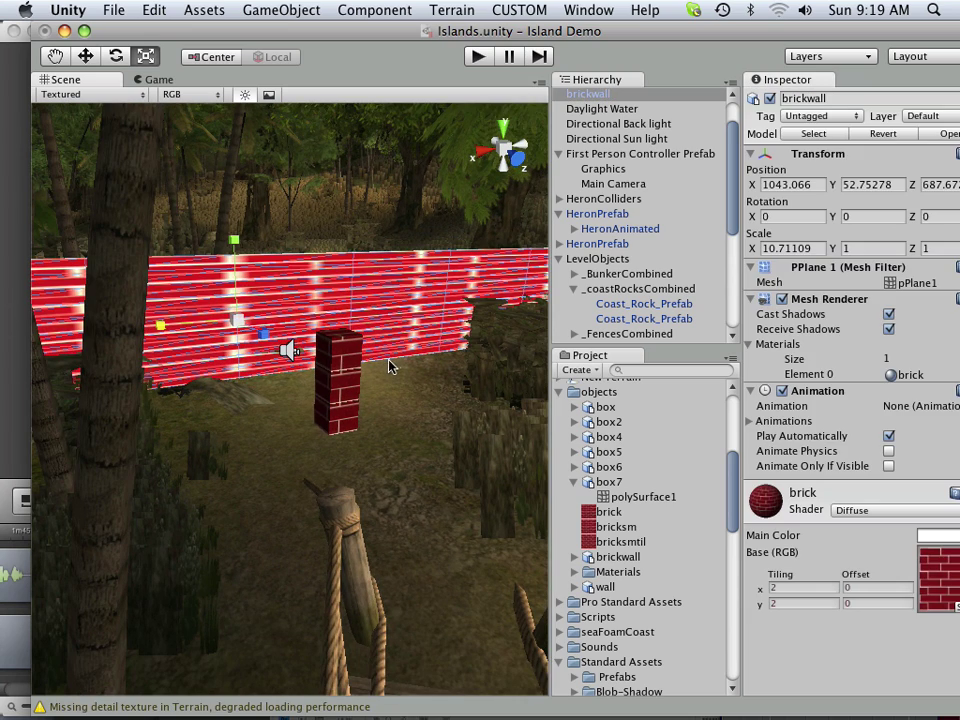
right_drag(379, 316, 381, 315)
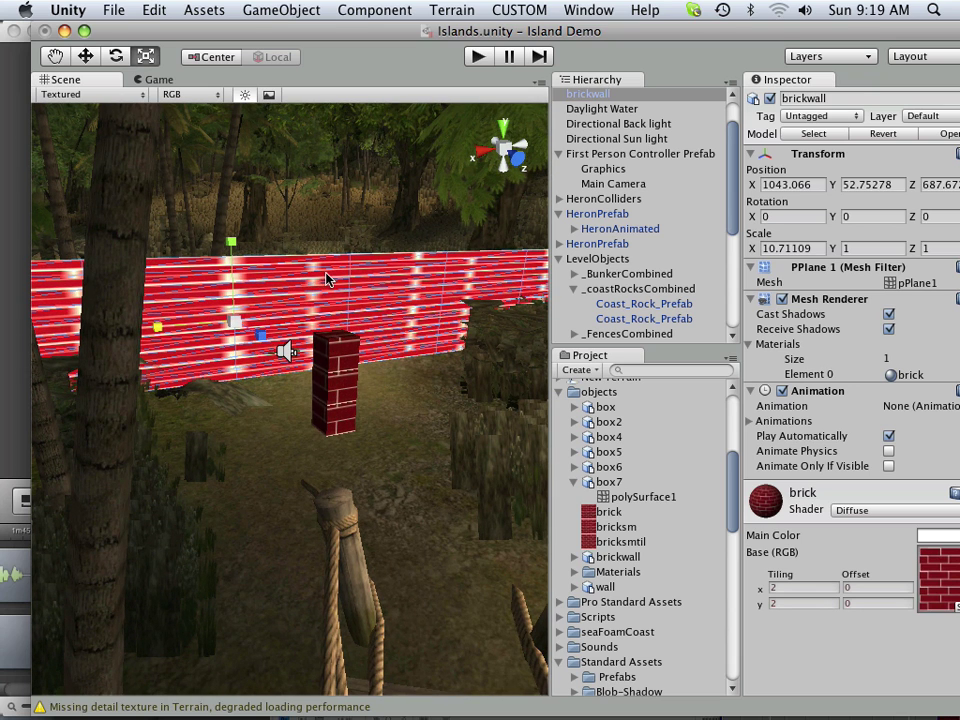
Set the brick material's X tiling to 18 after trying 4, 8, 10 and 15
click(797, 602)
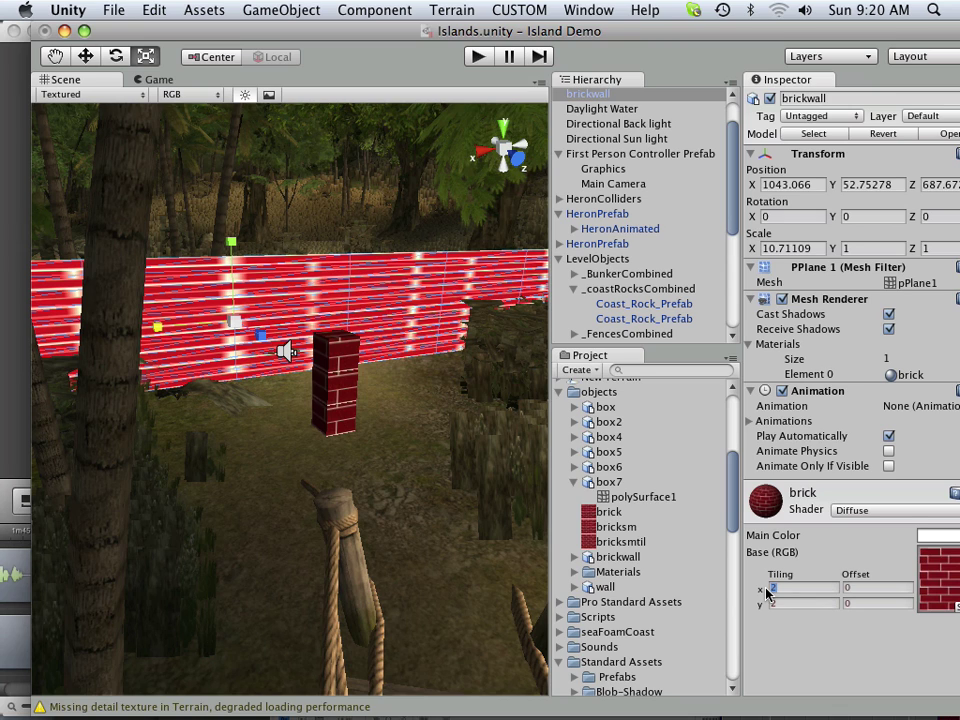
text(4)
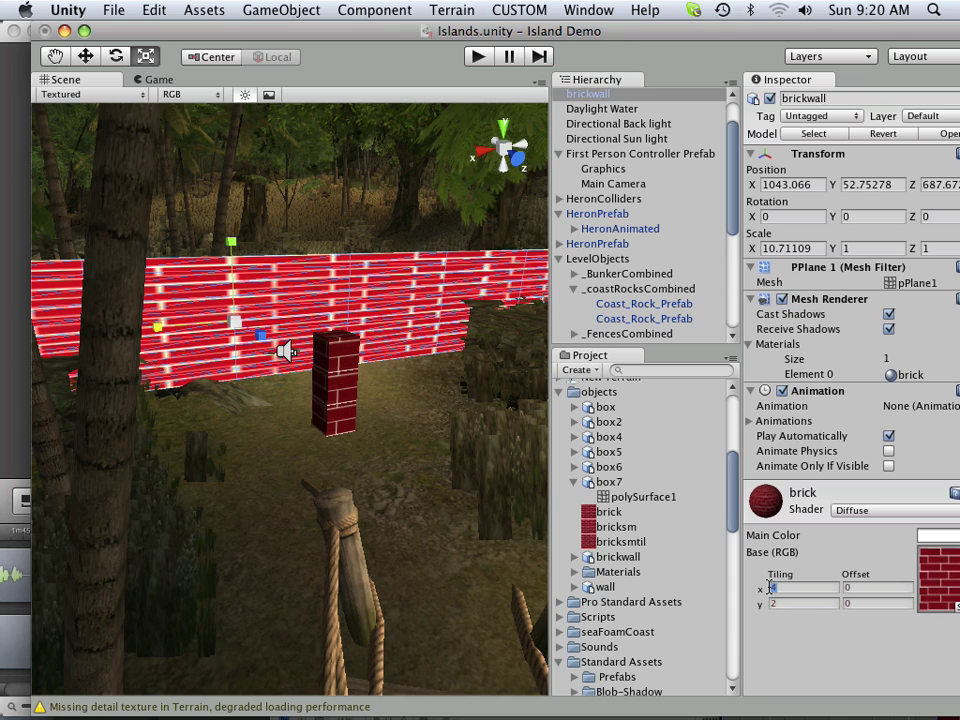
text(8)
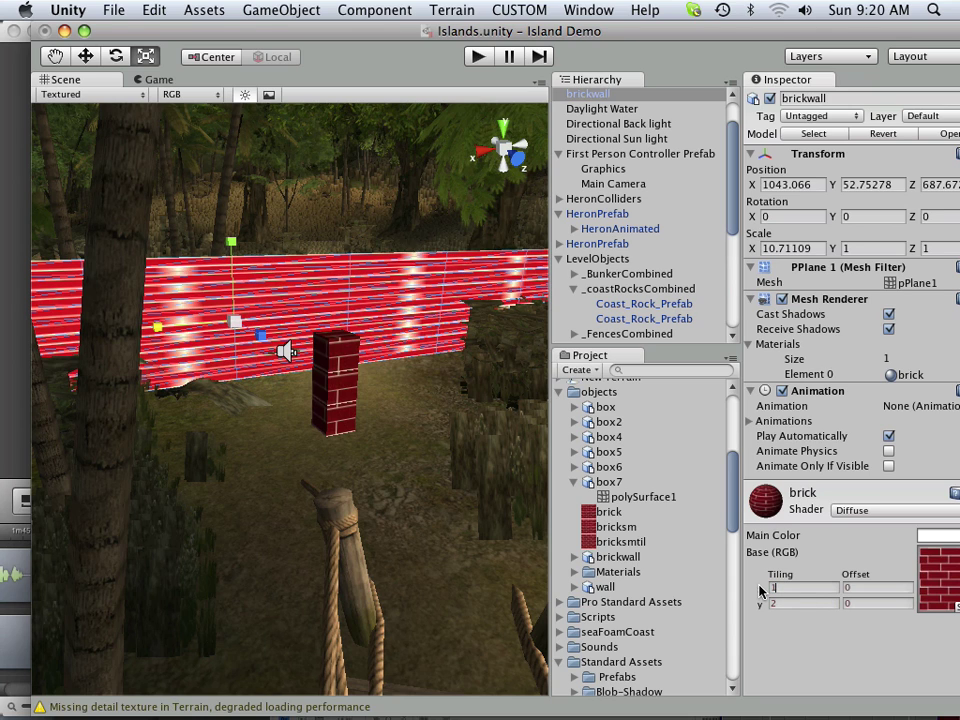
text(0)
drag(784, 590, 768, 593)
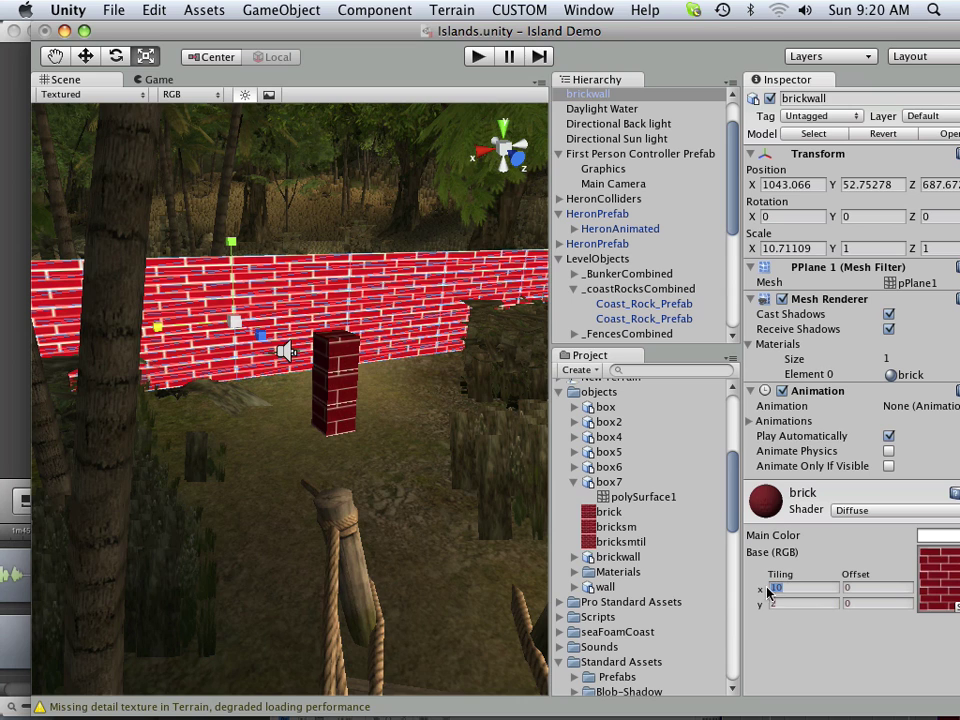
text(15)
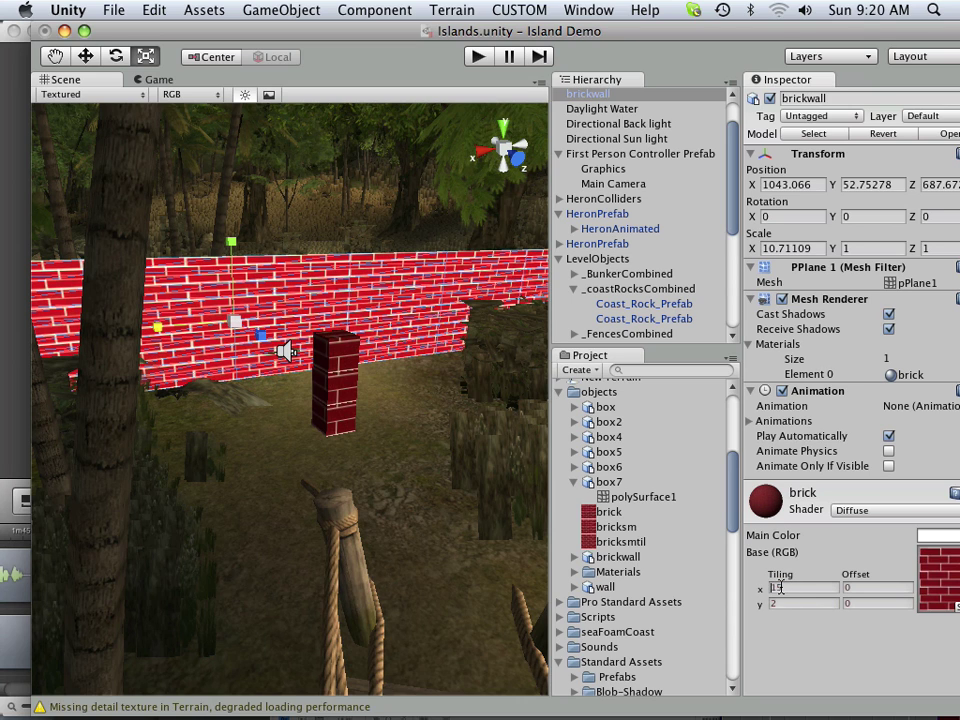
key(Return)
text(18)
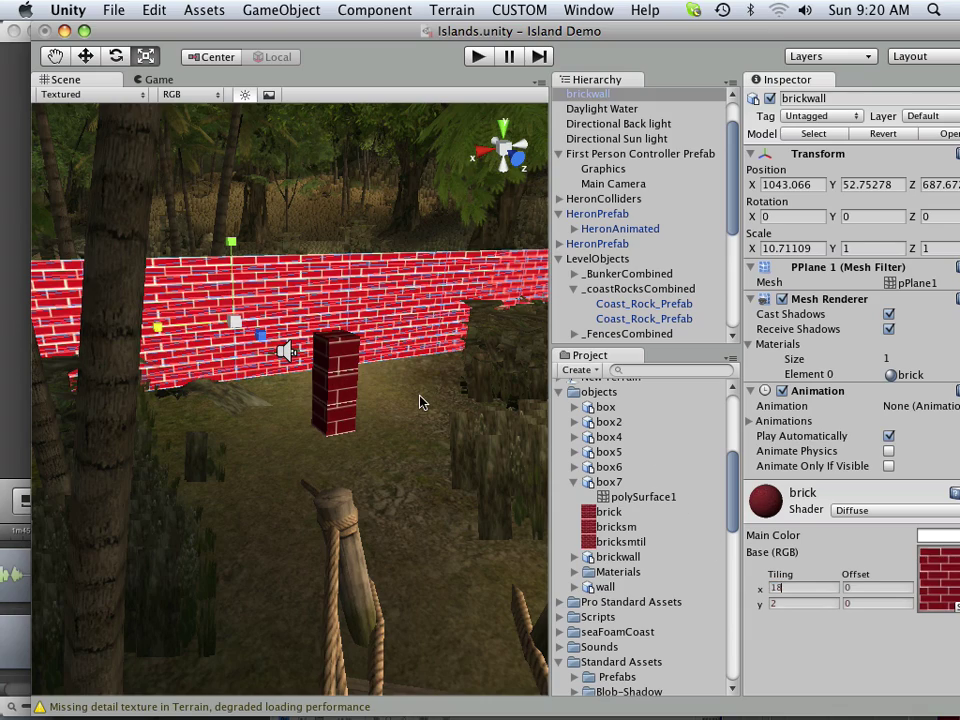
Undo the last part of the brickwall's X scaling and check the bricks against the column
scroll(378, 352, up, 5)
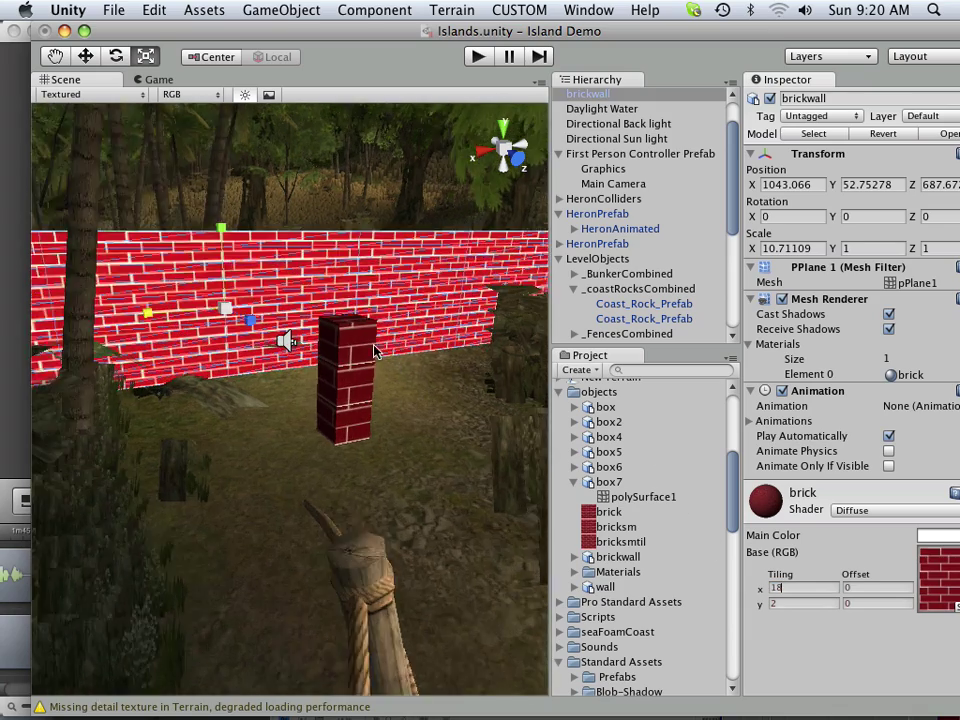
key(super+z)
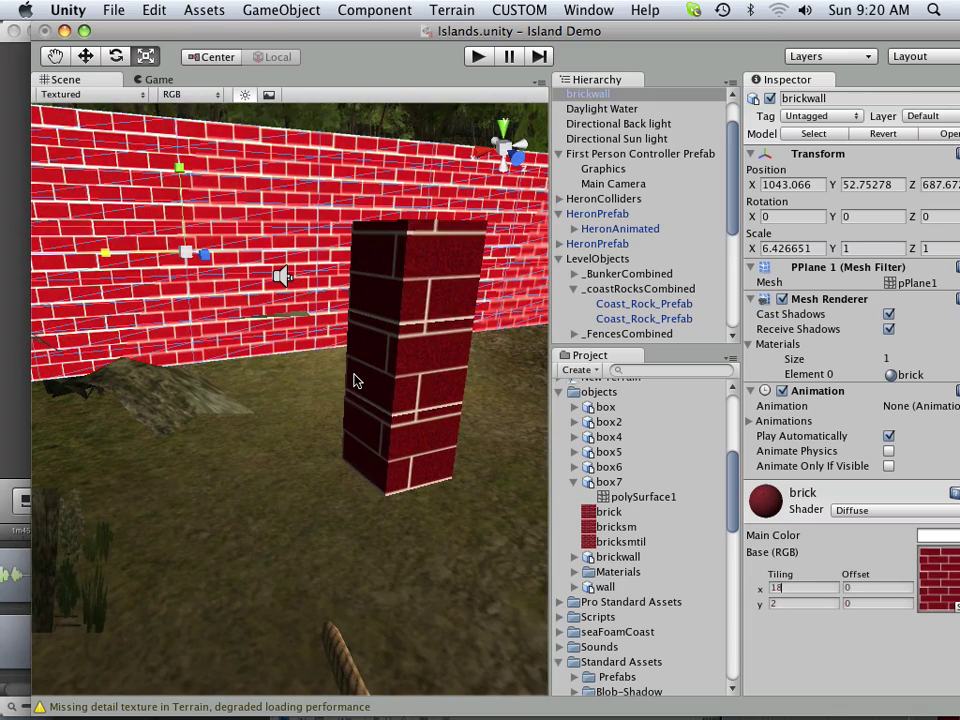
drag(355, 381, 354, 364)
scroll(355, 365, down, 6)
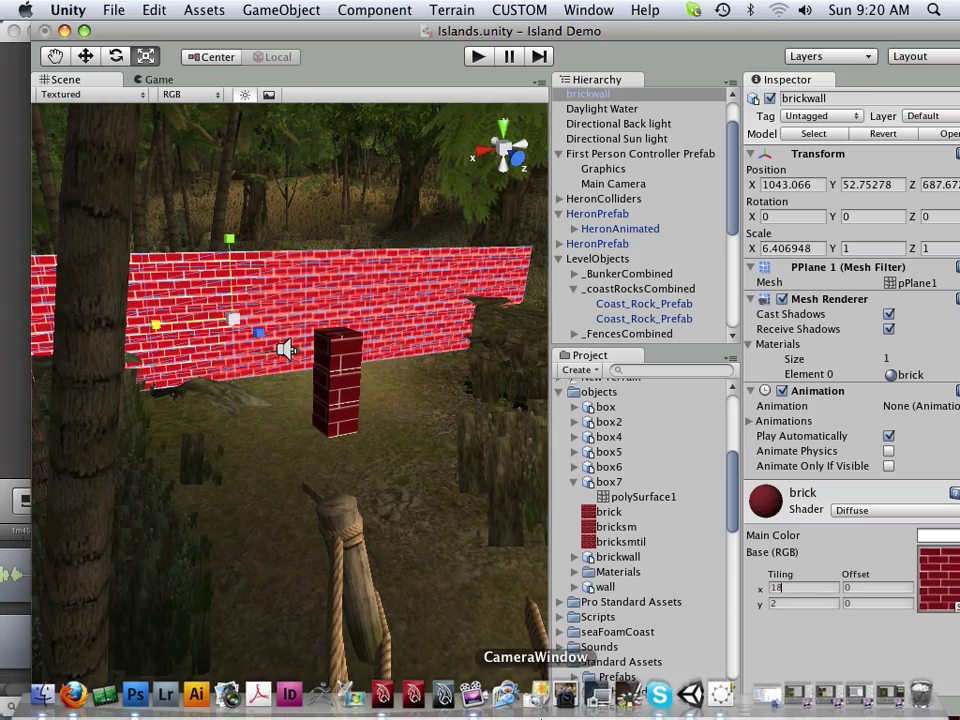
Switch to Maya and squeeze the plane's UVs horizontally back to roughly the width of the texture tile
click(381, 698)
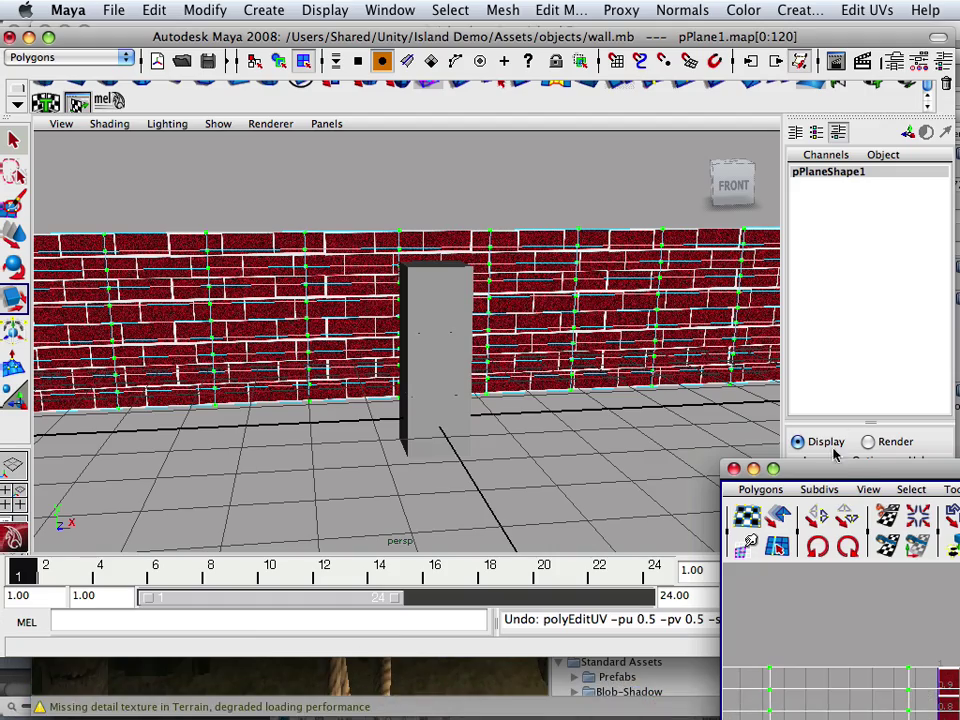
click(773, 468)
scroll(553, 392, down, 5)
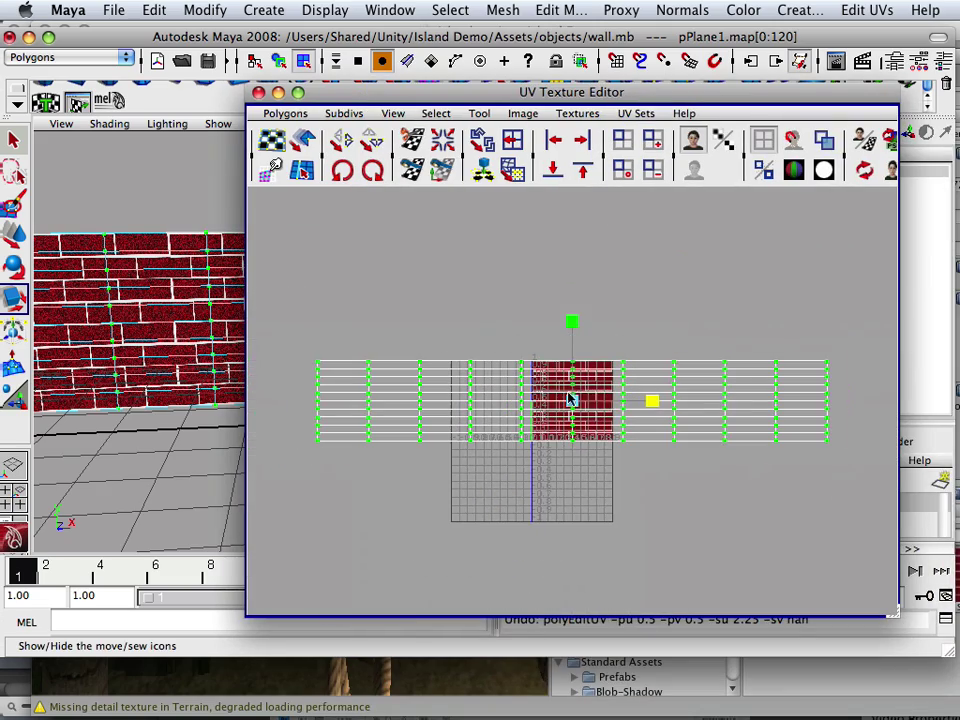
drag(652, 404, 585, 399)
scroll(585, 398, up, 2)
scroll(587, 401, up, 4)
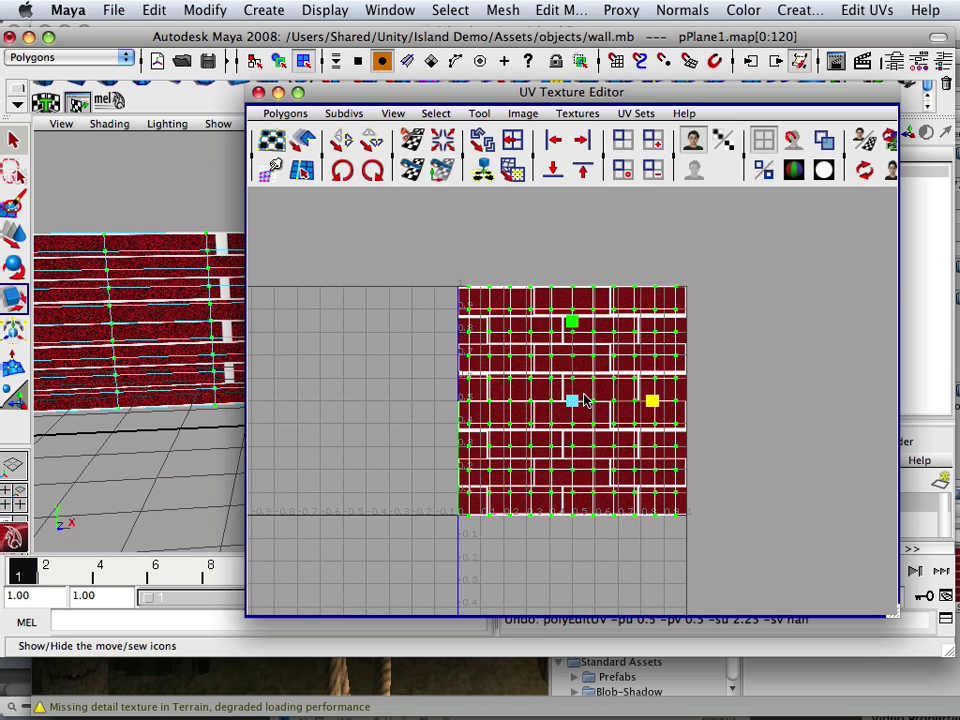
Undo the UV scaling changes and move the UV Texture Editor aside to uncover more of the wall
key(super+z)
key(super+z)
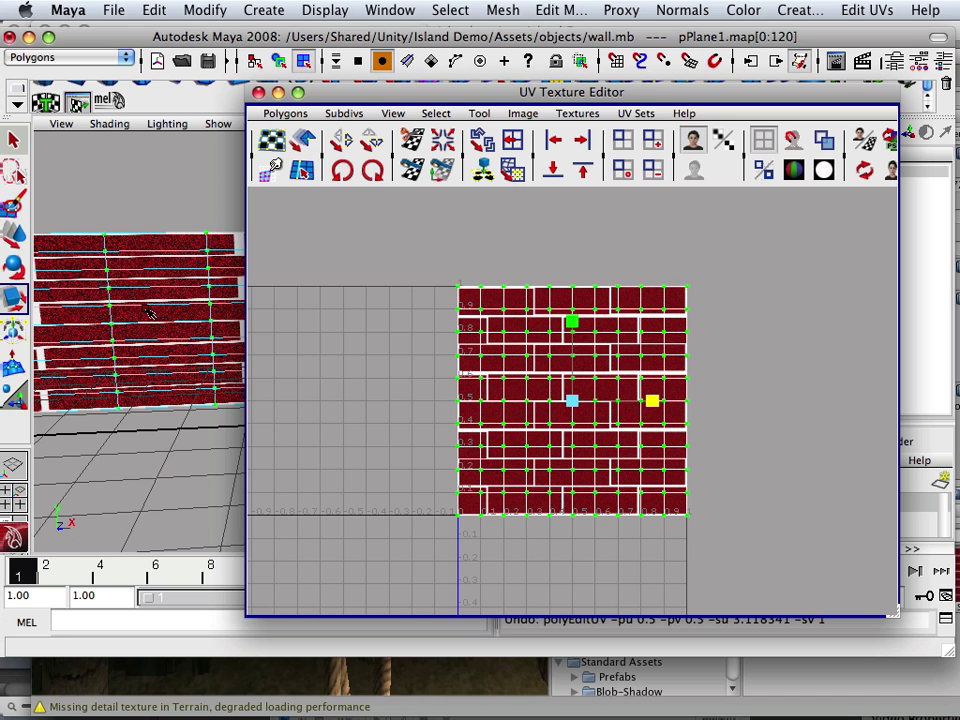
drag(320, 92, 462, 153)
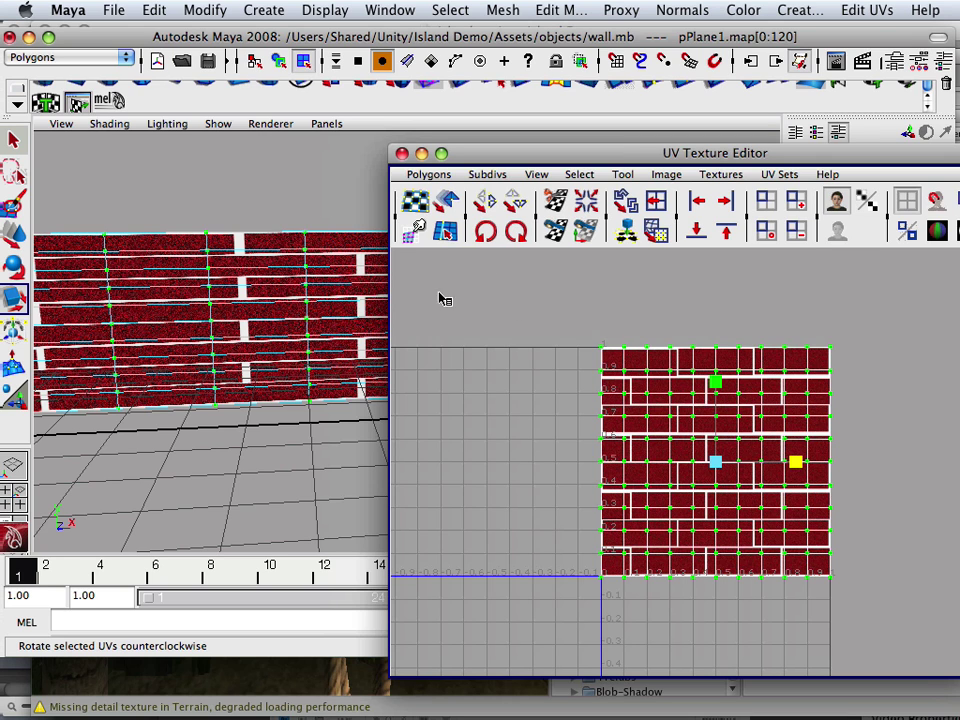
Switch to Unity, undo the brickwall's last scale change and redo it
click(306, 674)
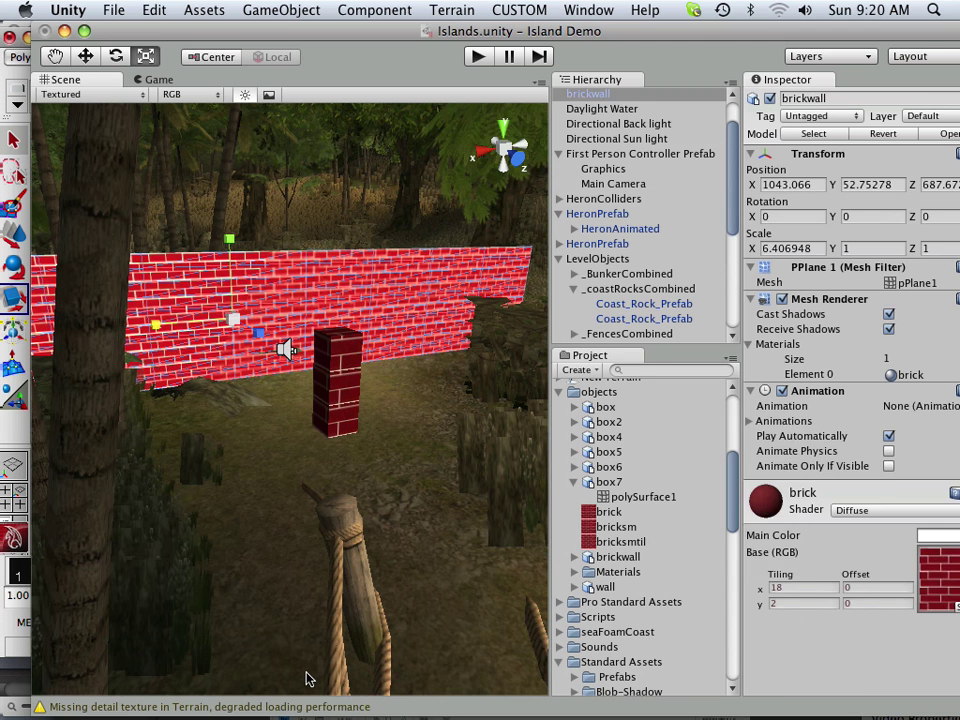
click(286, 309)
scroll(290, 315, up, 5)
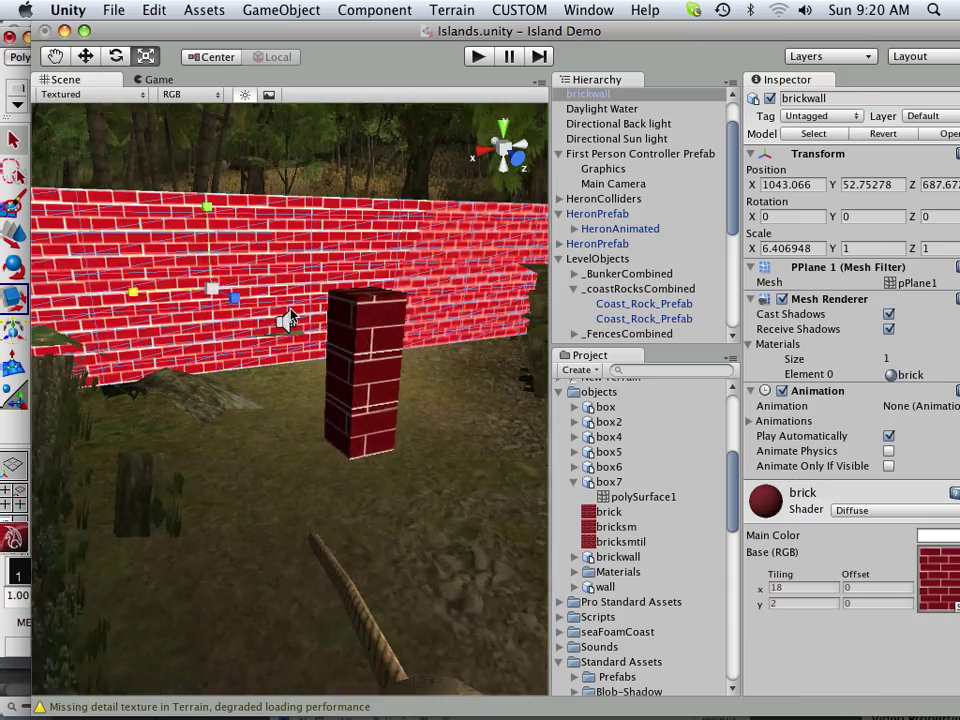
key(super+z)
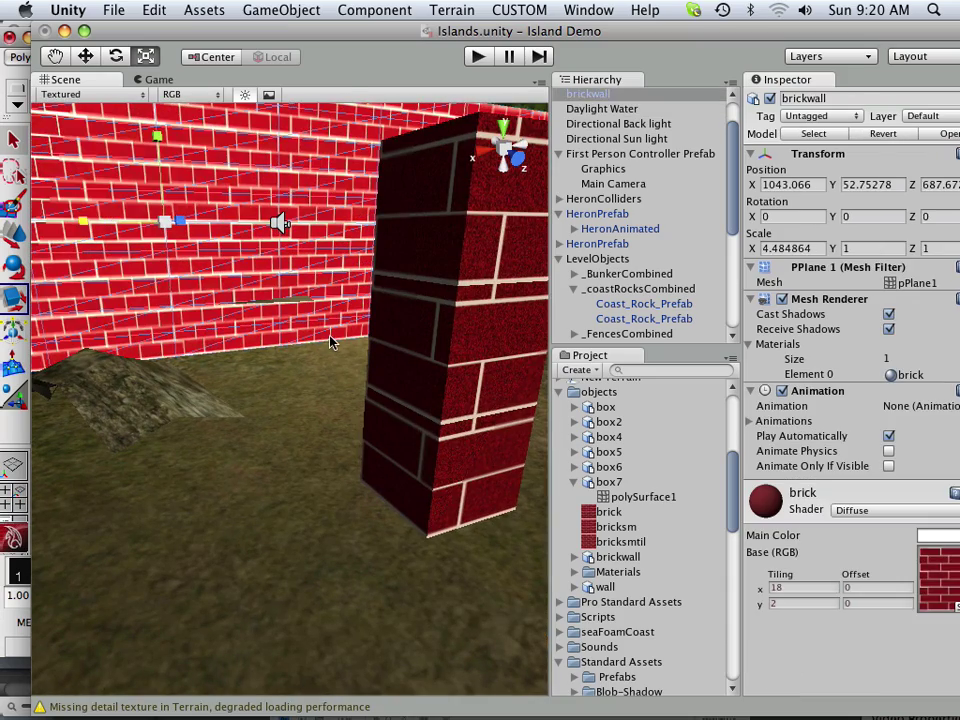
key(super+shift+z)
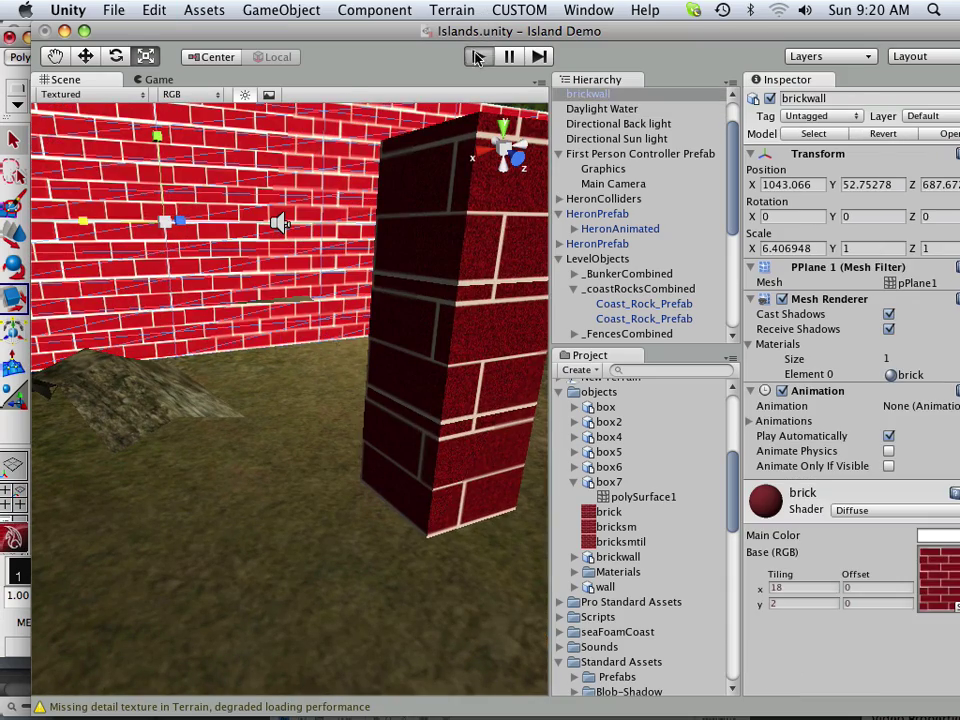
Play the game and walk around the brick wall to examine its tiling
click(478, 56)
key(w)
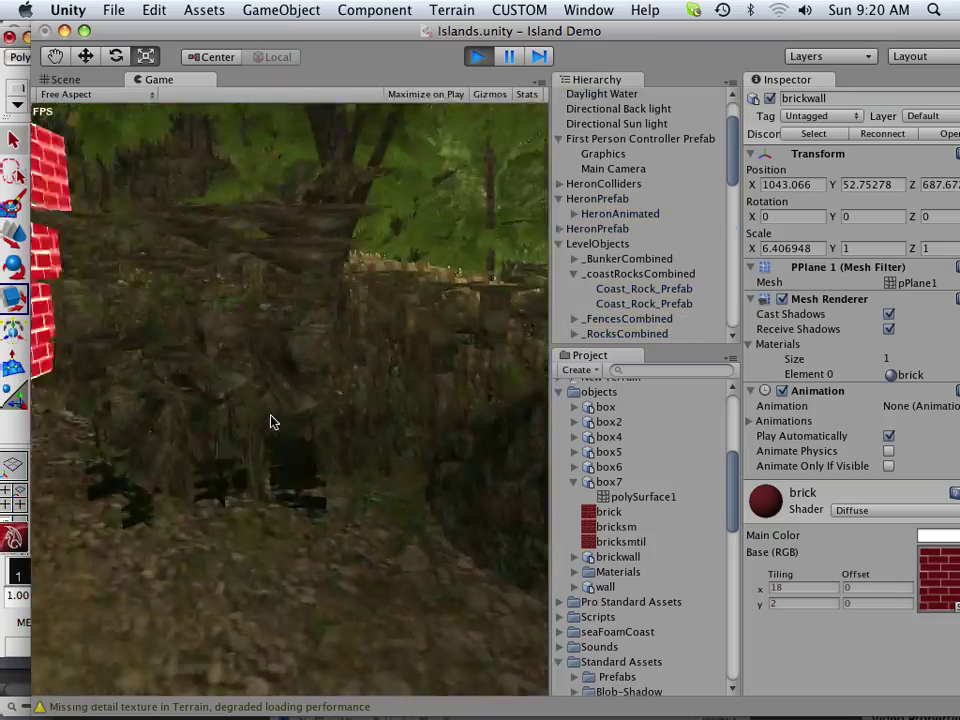
key(s)
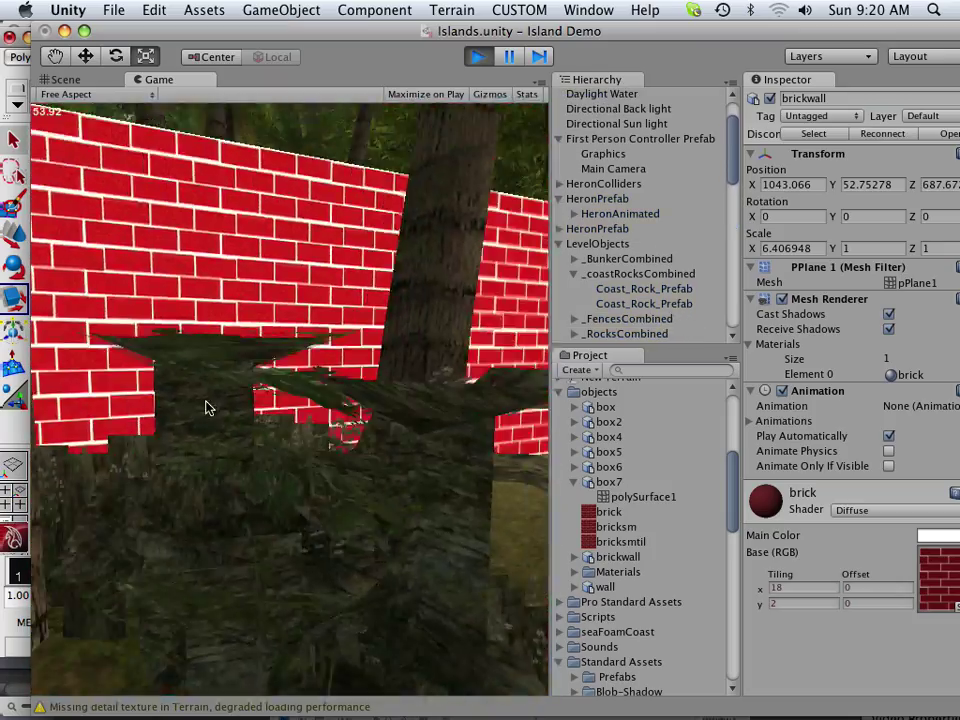
key(w)
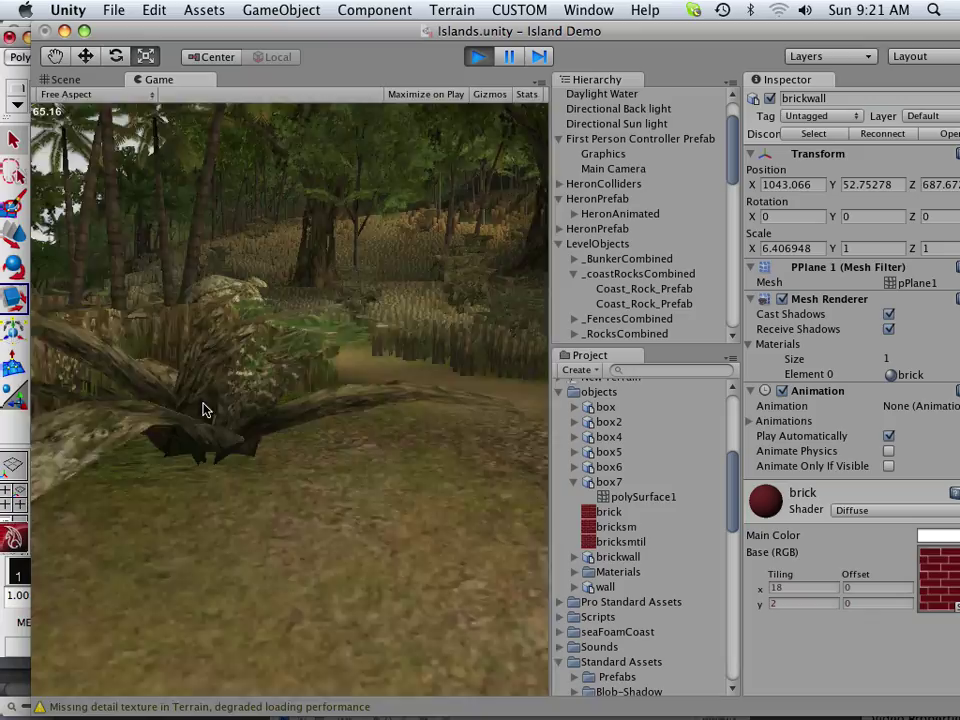
Walk through the forest back to the brick pillar and wall, and examine the wall's brick tiling up close
key(s)
key(w)
key(w)
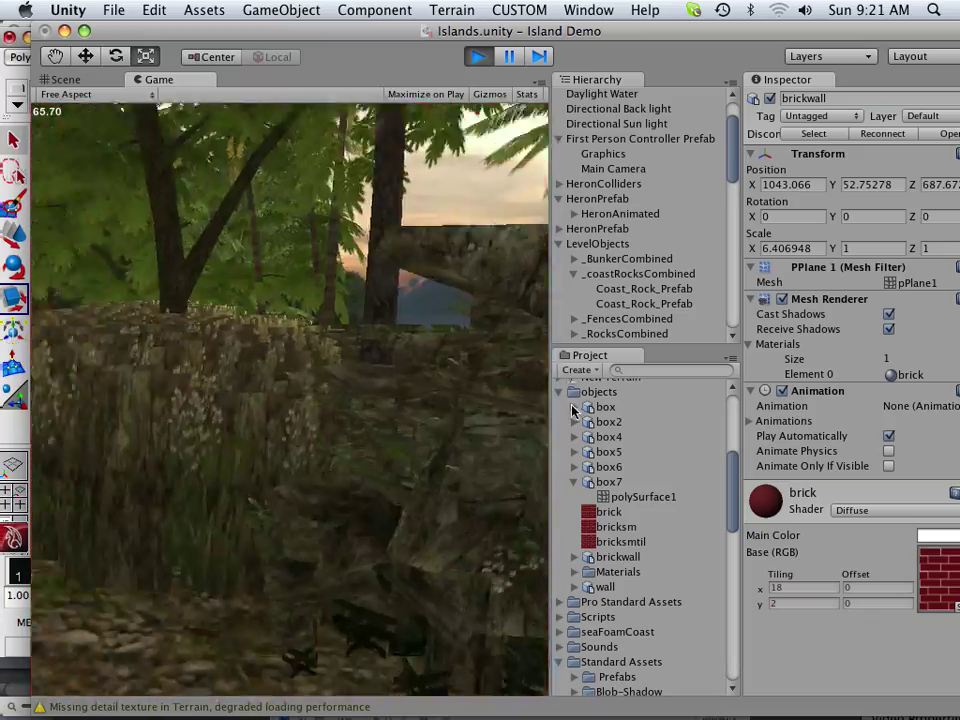
key(w)
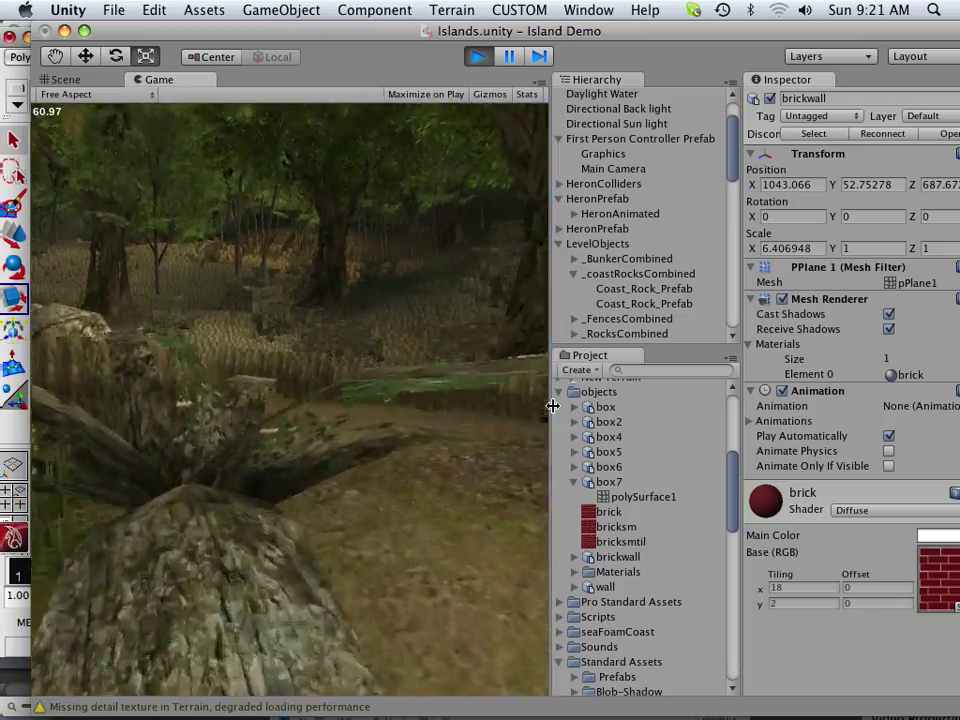
key(w)
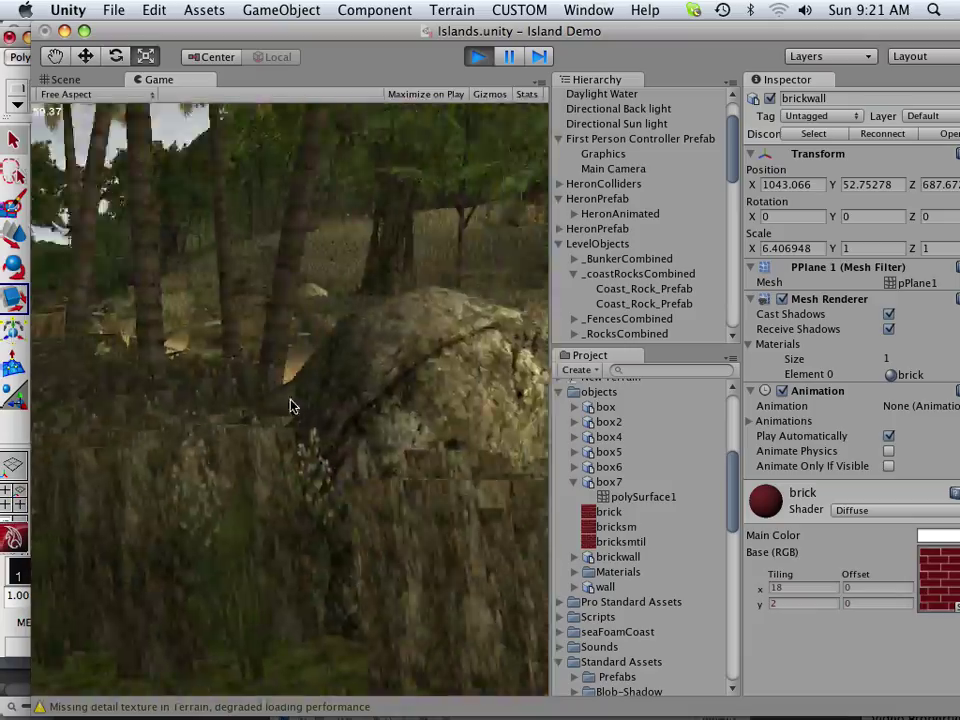
key(w)
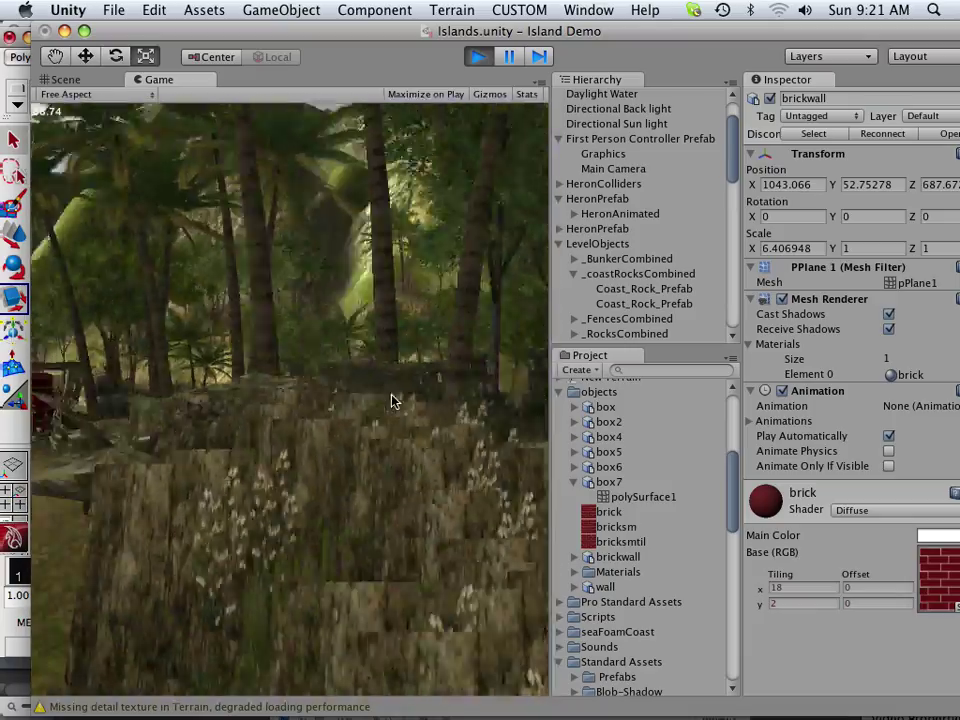
key(s)
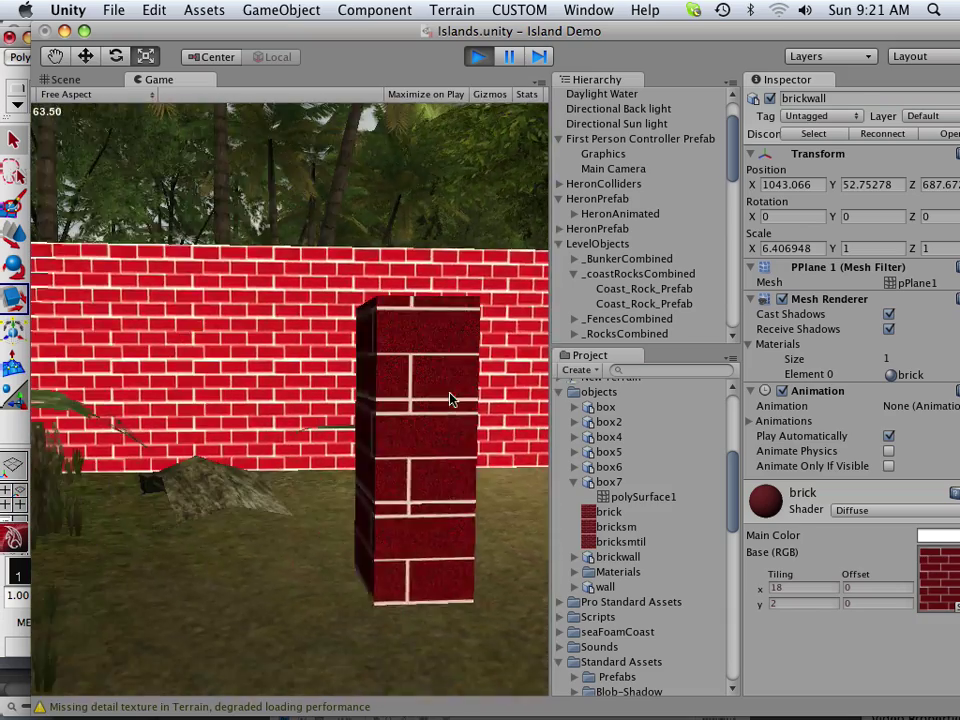
key(w)
key(s)
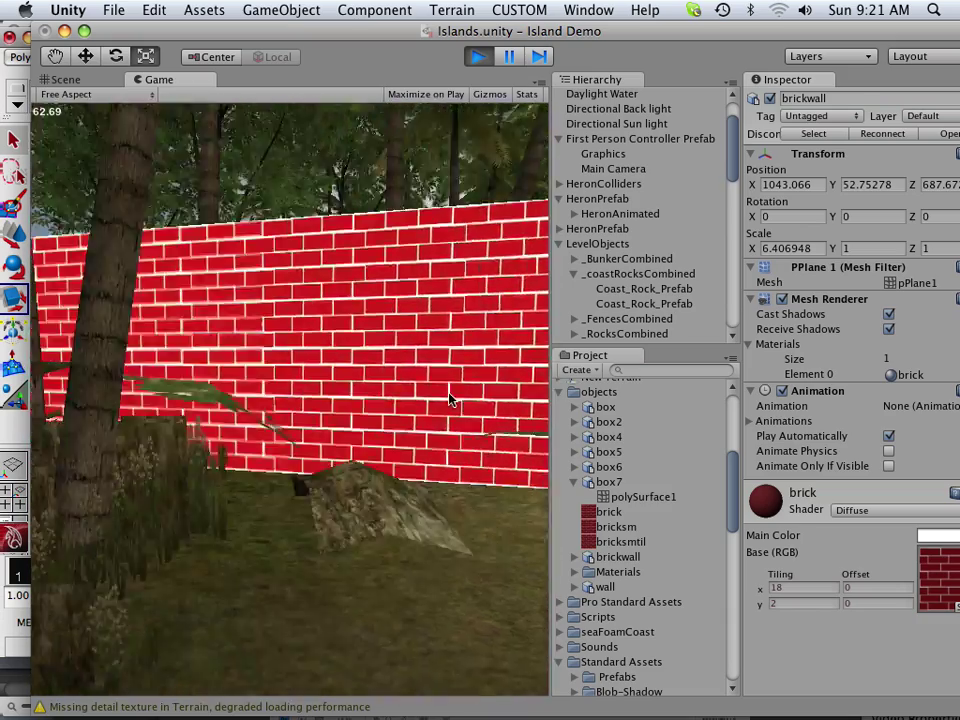
key(w)
key(w)
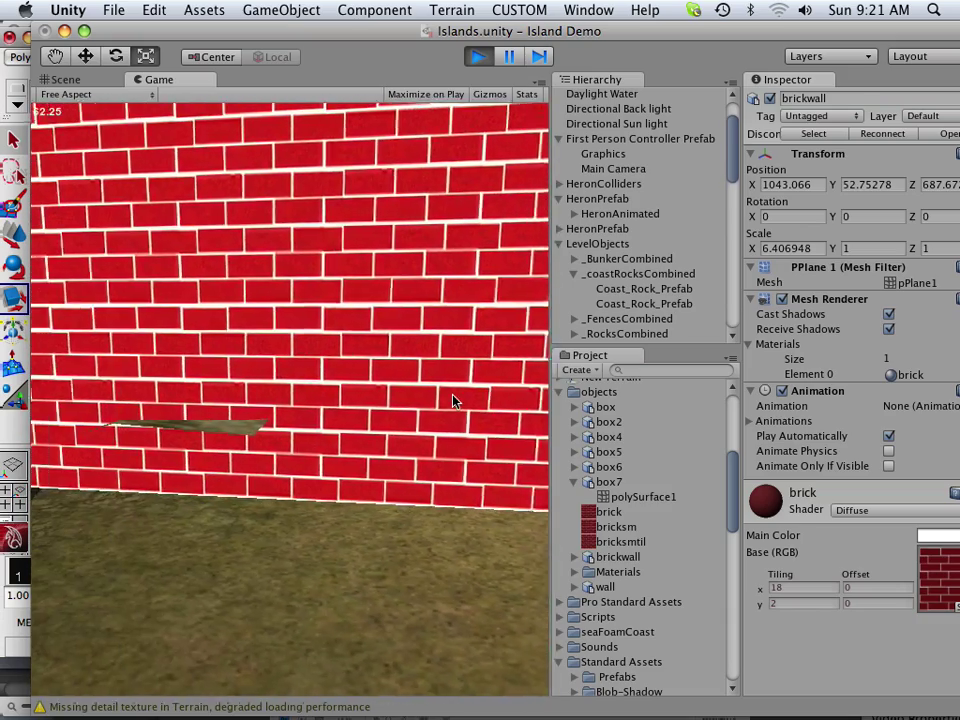